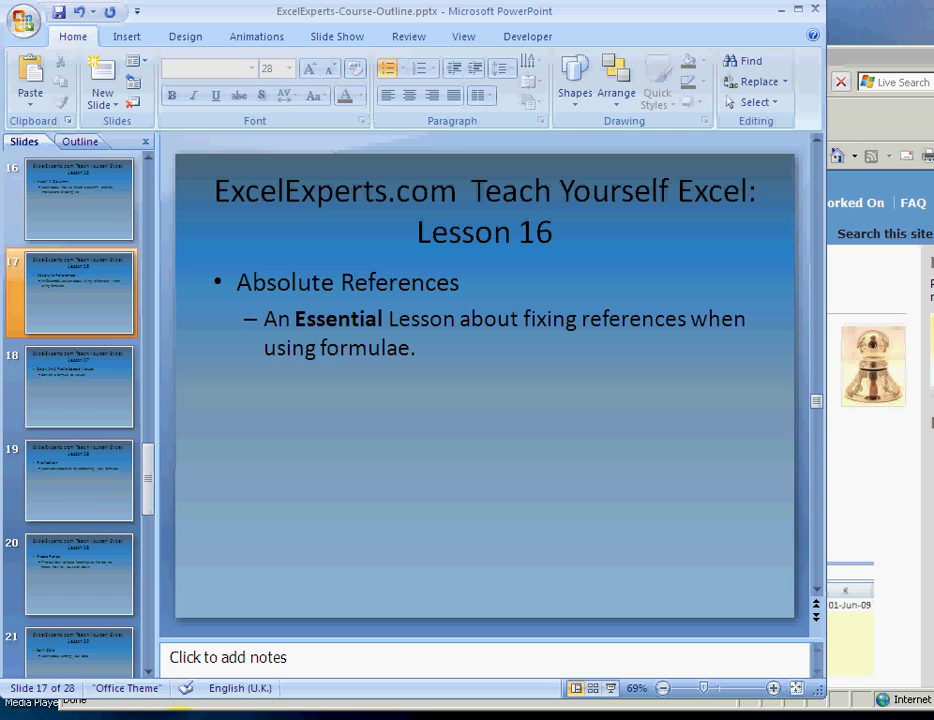
# Step: Download the Excel Lesson 16 starting sheet from ExcelExperts.com and open insert-a-column.xls in Excel
pyautogui.click(225, 712)
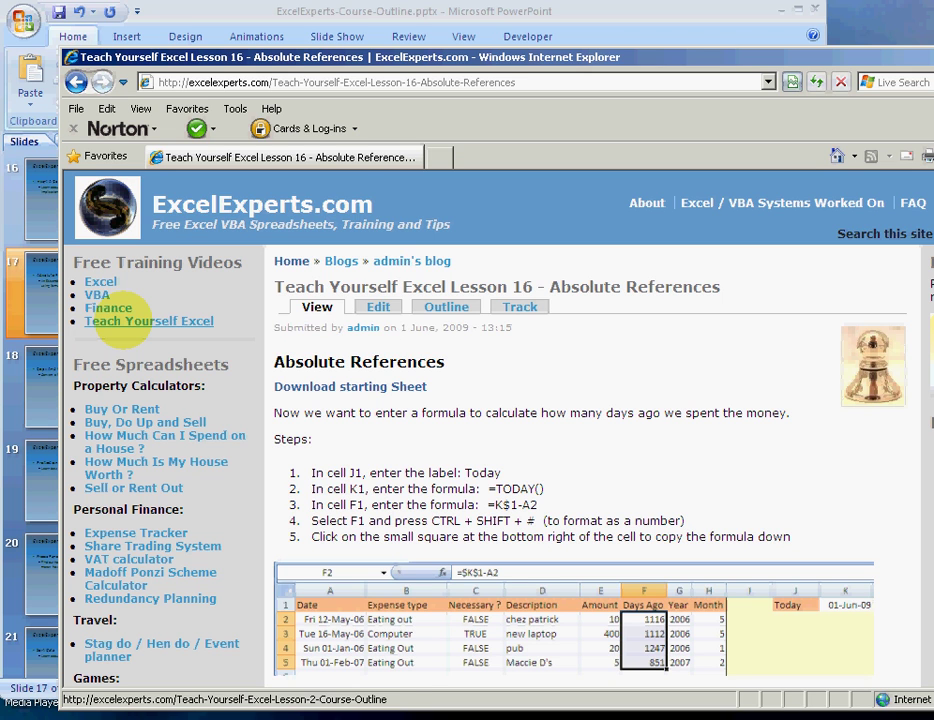
pyautogui.moveTo(403, 287); pyautogui.dragTo(536, 288)
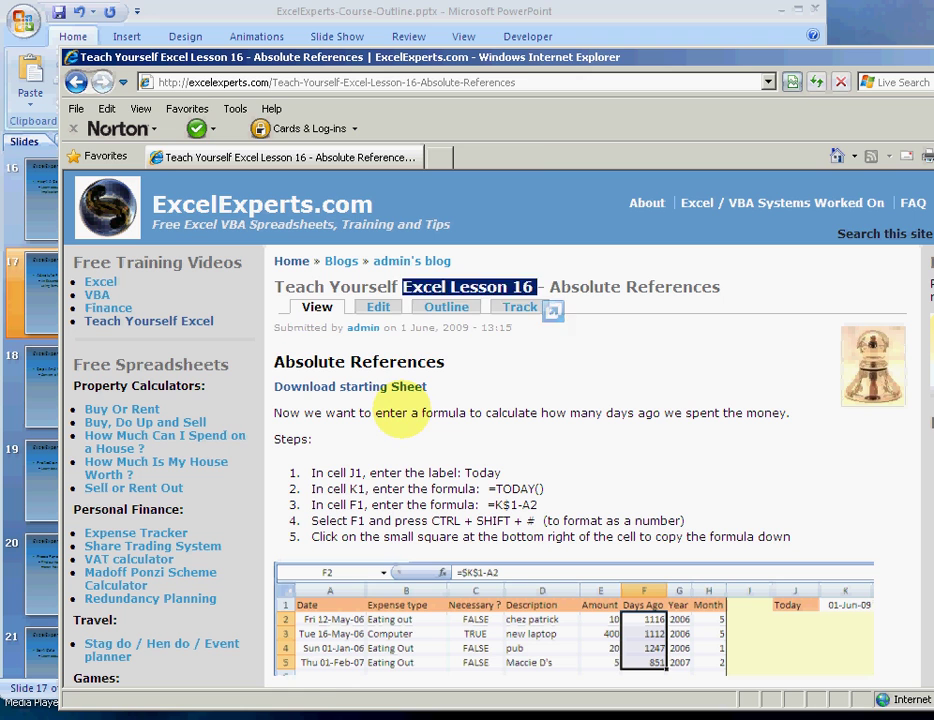
pyautogui.click(385, 393)
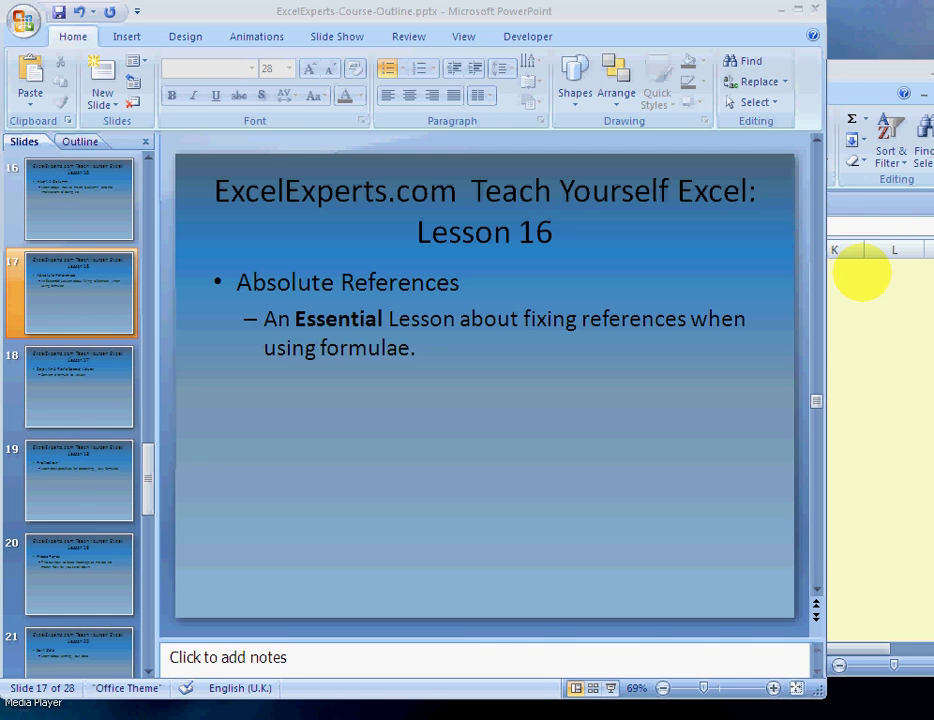
pyautogui.click(857, 271)
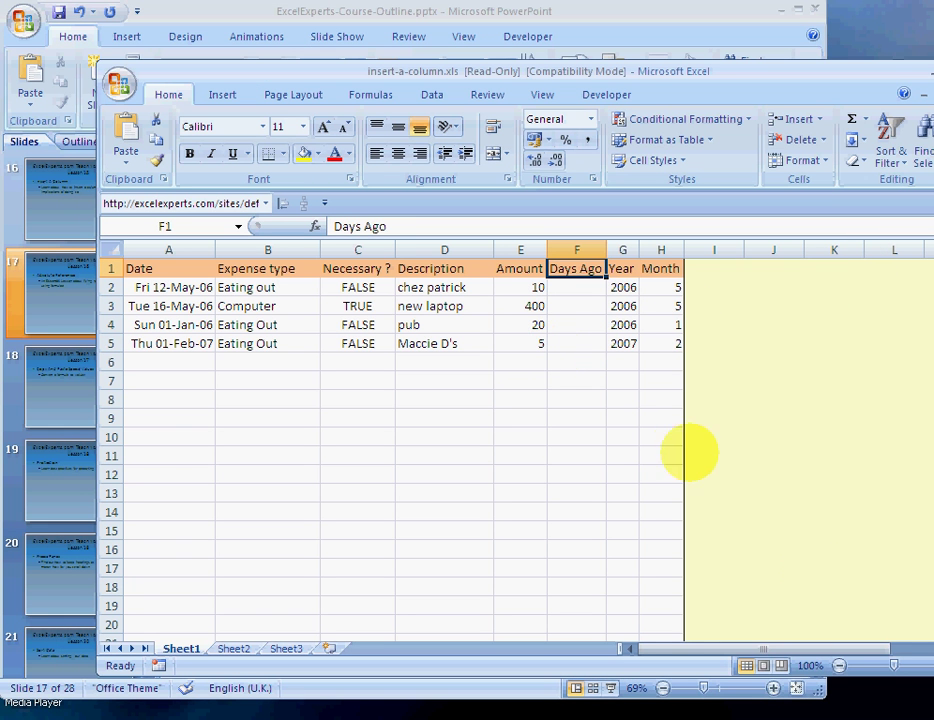
# Step: Enlarge the Excel window and review J1, the A2 date, empty F2 and G2's YEAR formula
pyautogui.moveTo(933, 682); pyautogui.dragTo(933, 685)
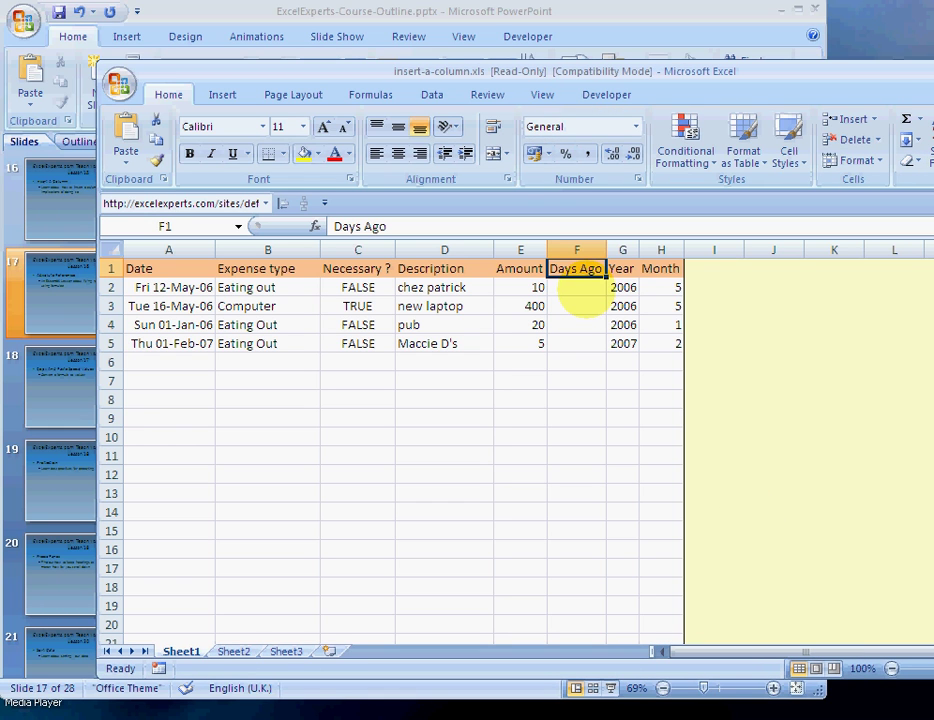
pyautogui.click(761, 270)
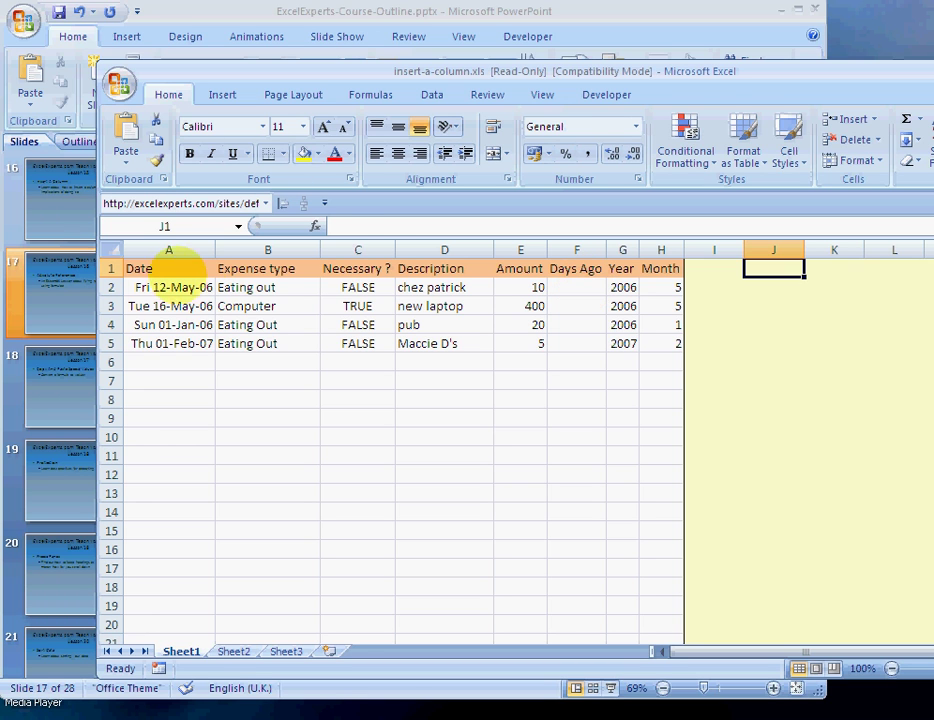
pyautogui.click(163, 286)
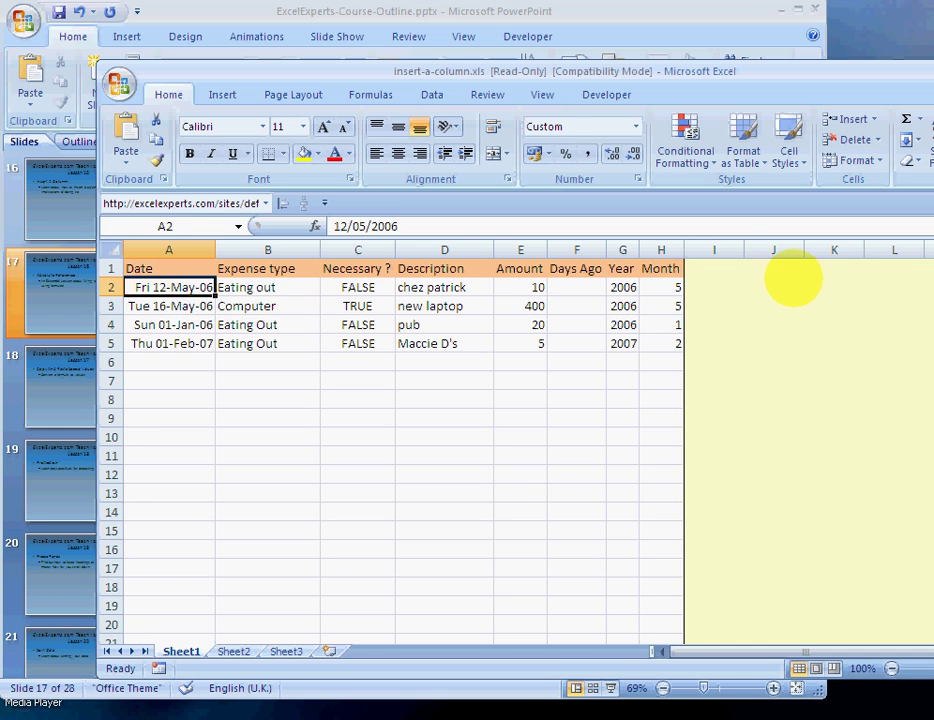
pyautogui.click(785, 272)
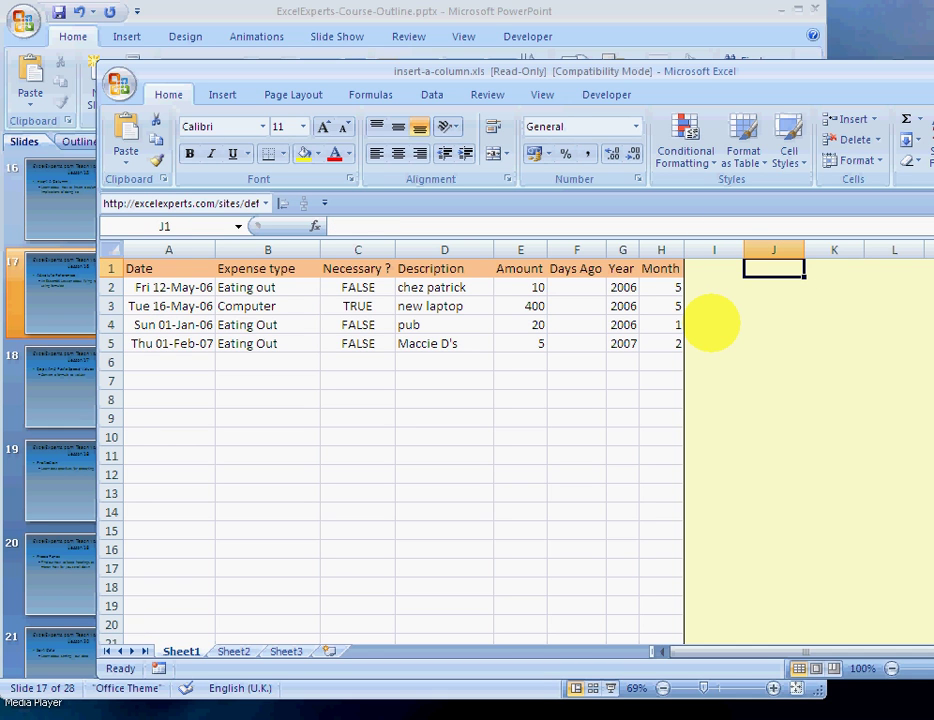
pyautogui.click(578, 288)
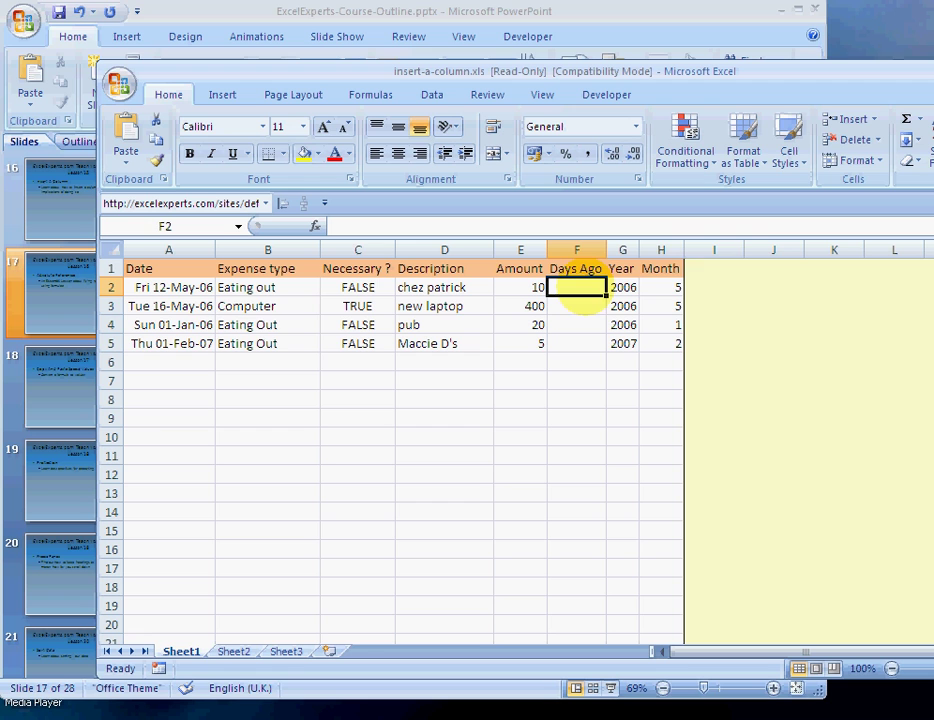
pyautogui.click(760, 268)
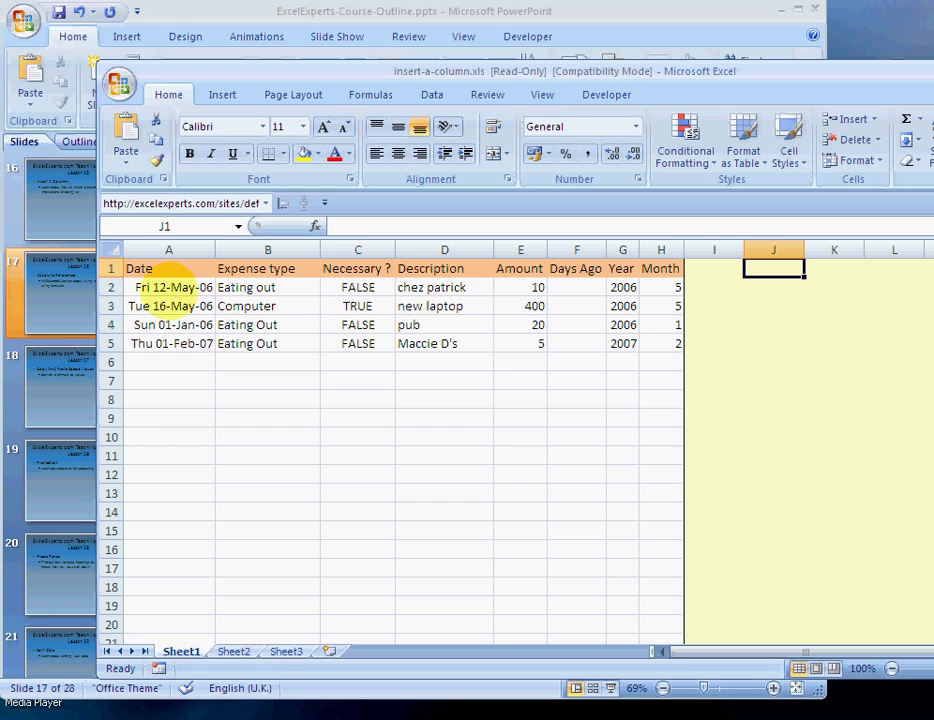
pyautogui.click(163, 287)
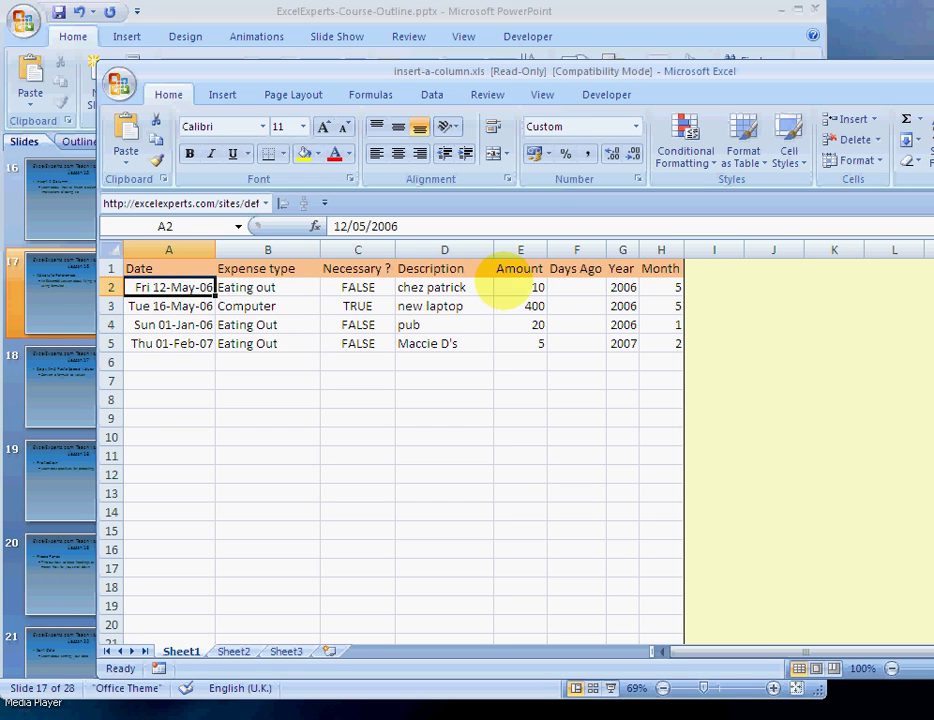
pyautogui.click(578, 288)
pyautogui.click(622, 287)
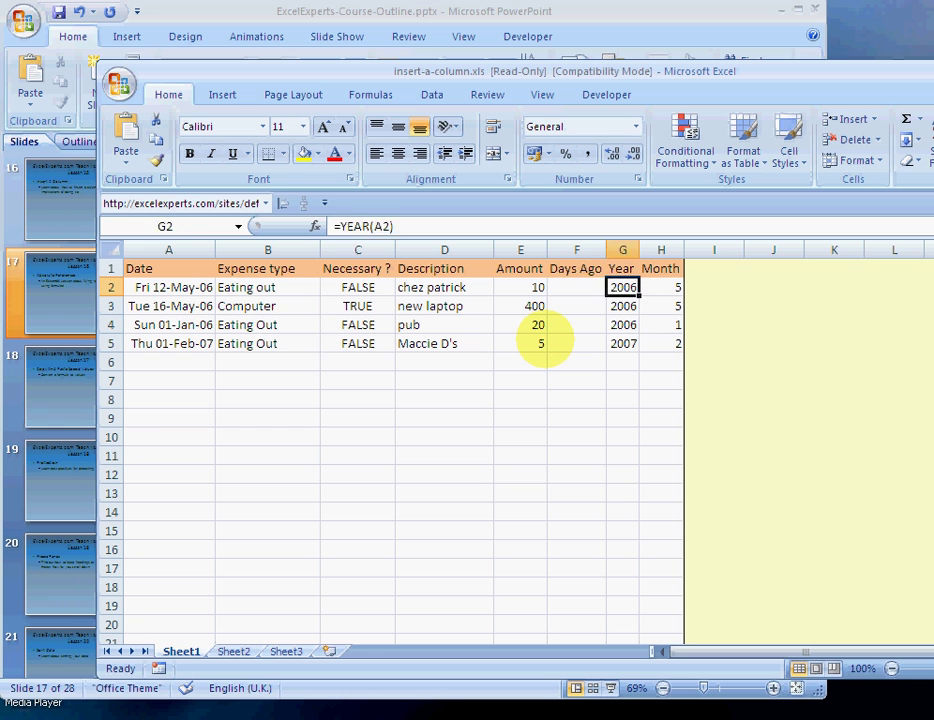
pyautogui.click(773, 268)
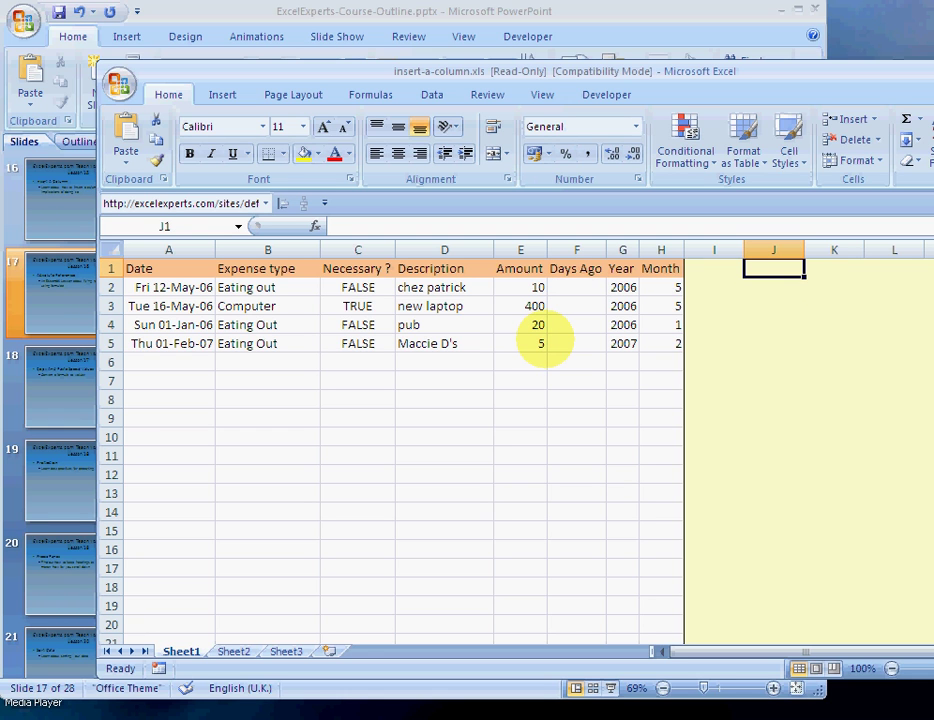
# Step: Label J1 'Today' and put =TODAY() in K1, formatted as a date like 09-Jun-09
pyautogui.write('Today')
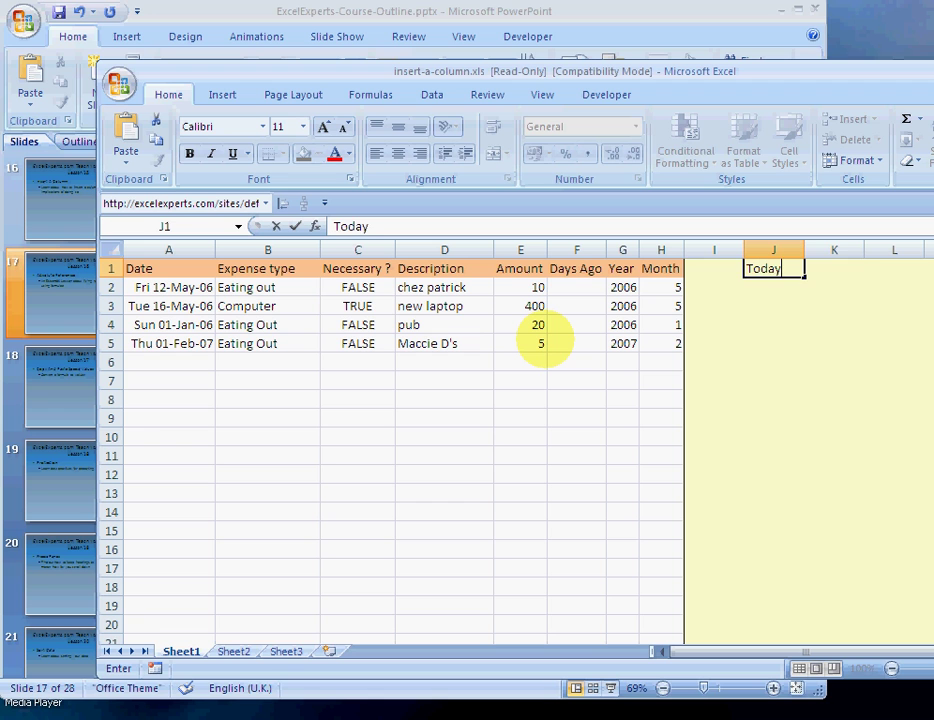
pyautogui.press('Tab')
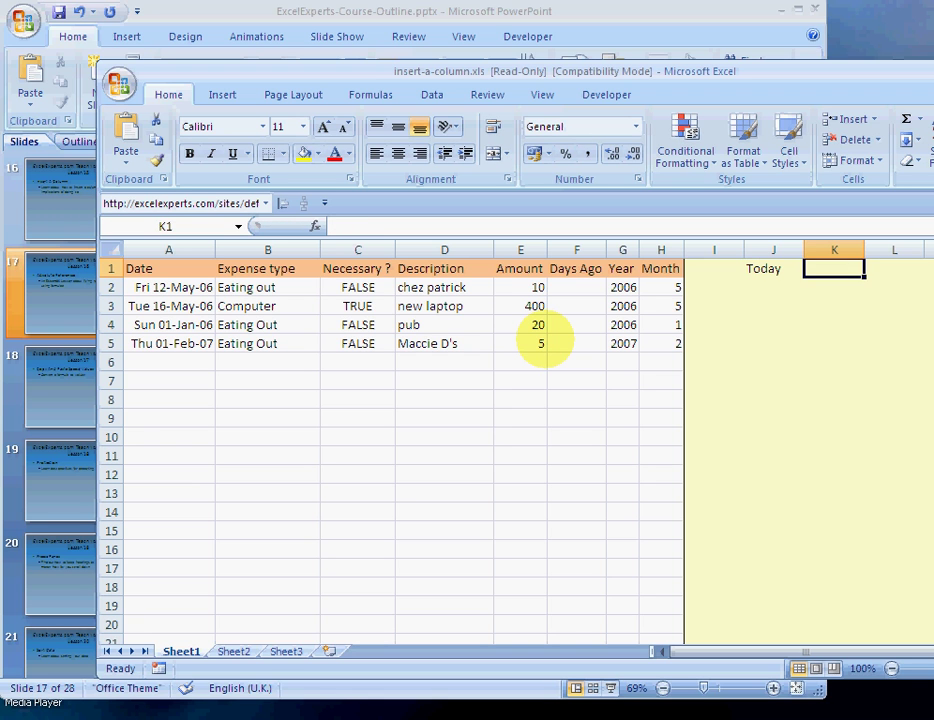
pyautogui.write('=')
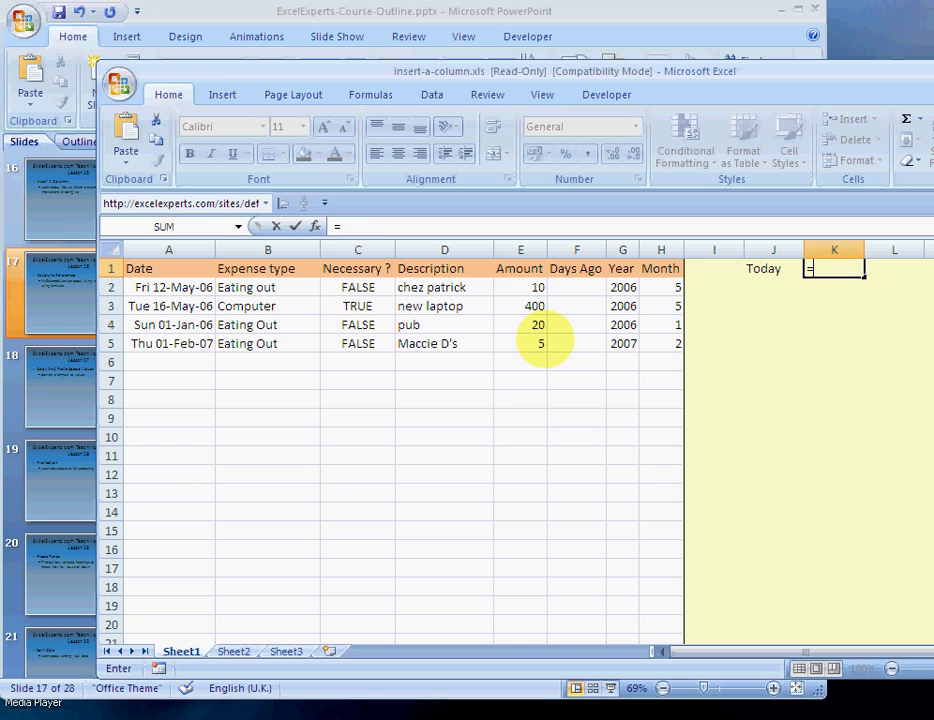
pyautogui.write('today')
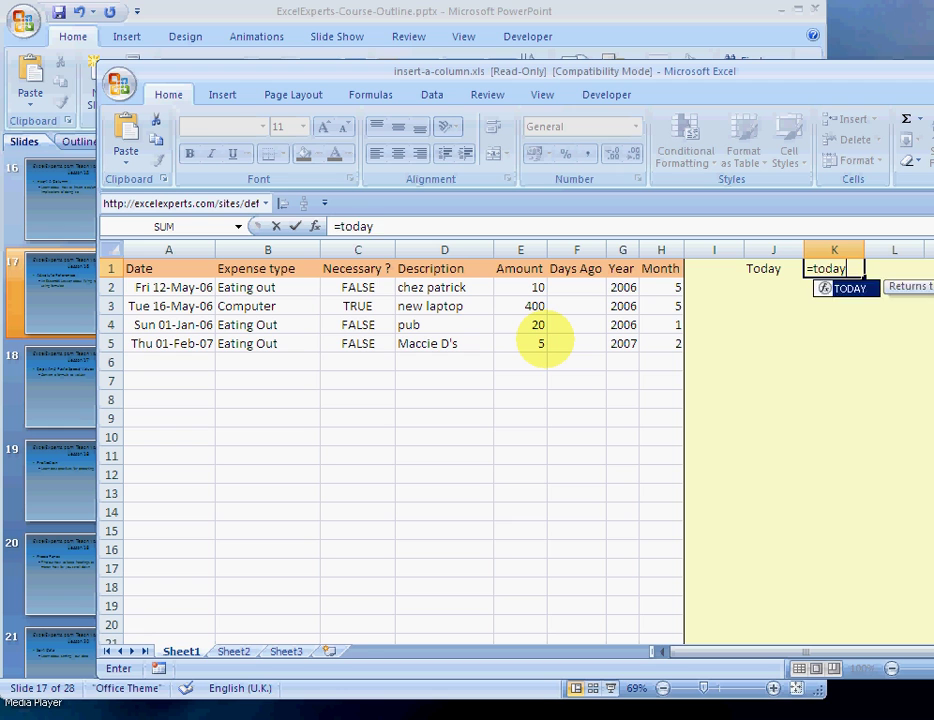
pyautogui.press('Tab')
pyautogui.write(')')
pyautogui.press('Return')
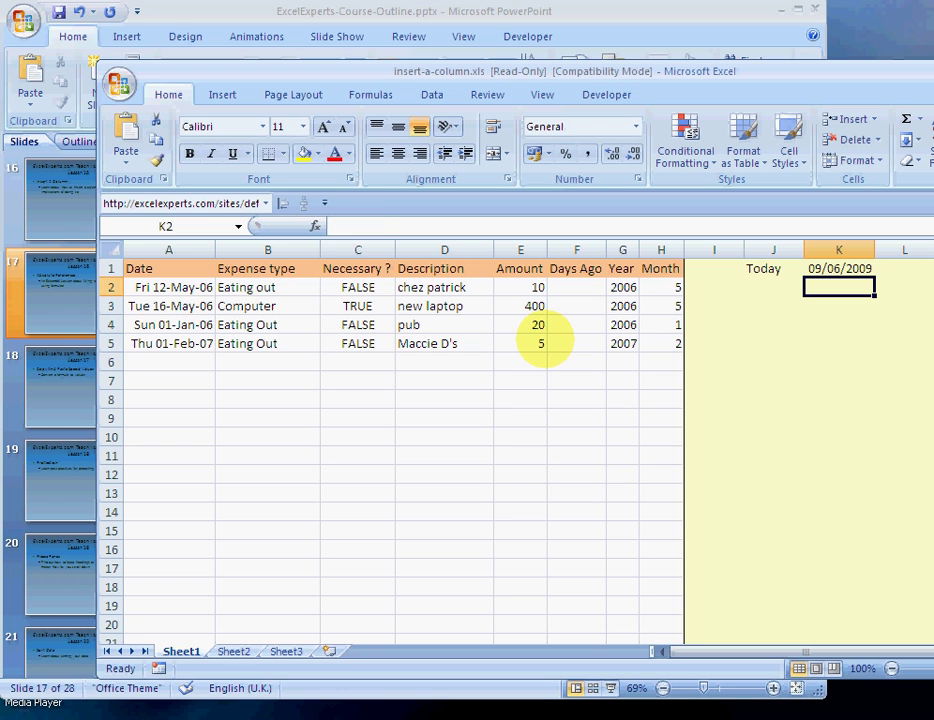
pyautogui.press('Up')
pyautogui.hotkey('ctrl', 'shift', '3')
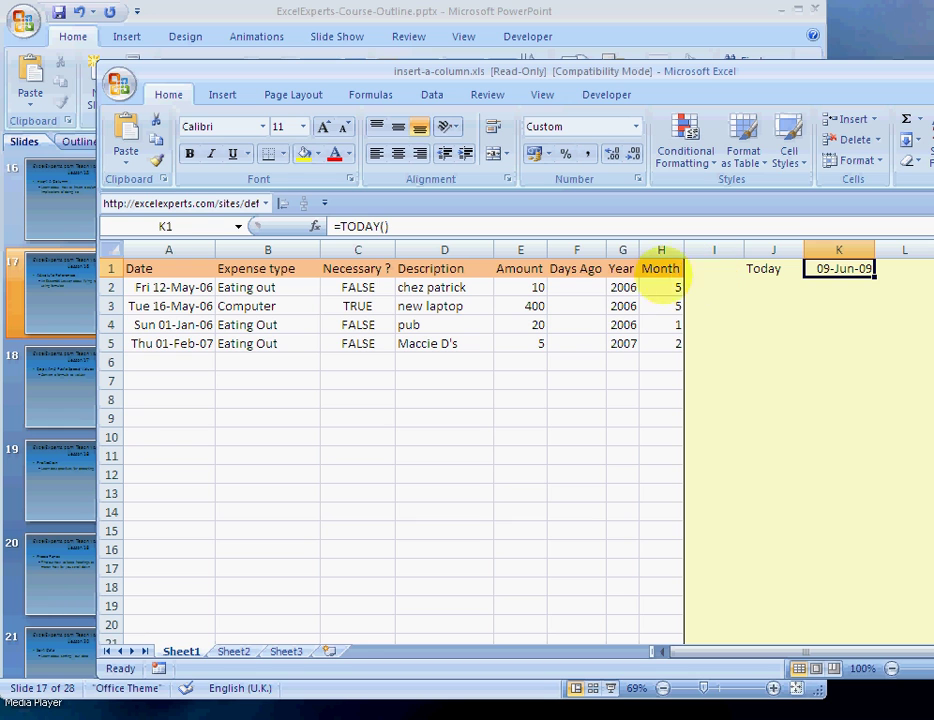
# Step: Enter the Days Ago formula =K$1-A2 in cell F2
pyautogui.click(580, 289)
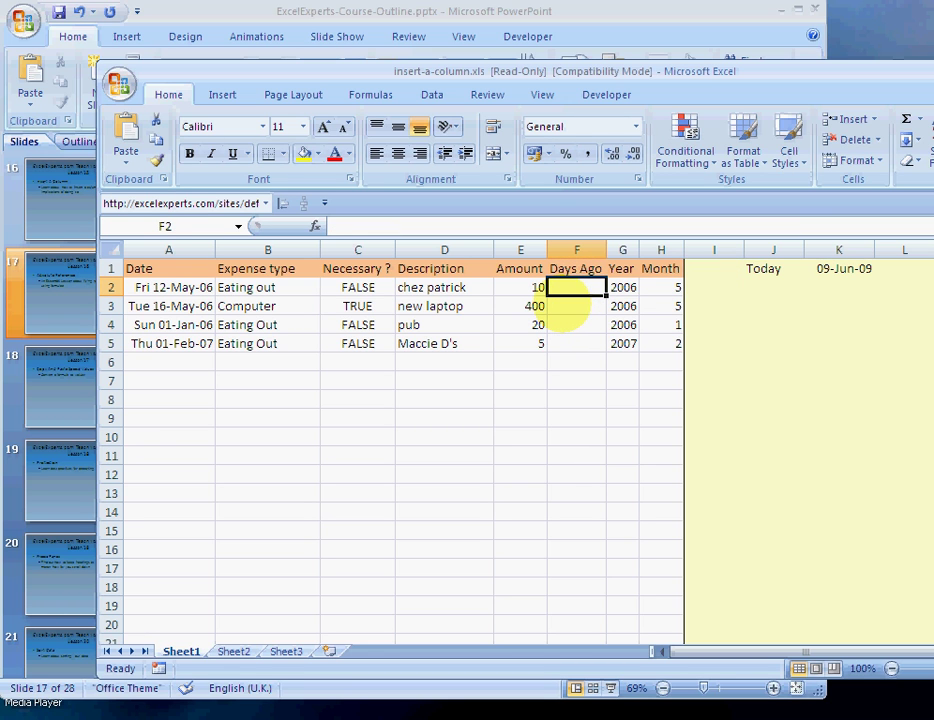
pyautogui.write('=')
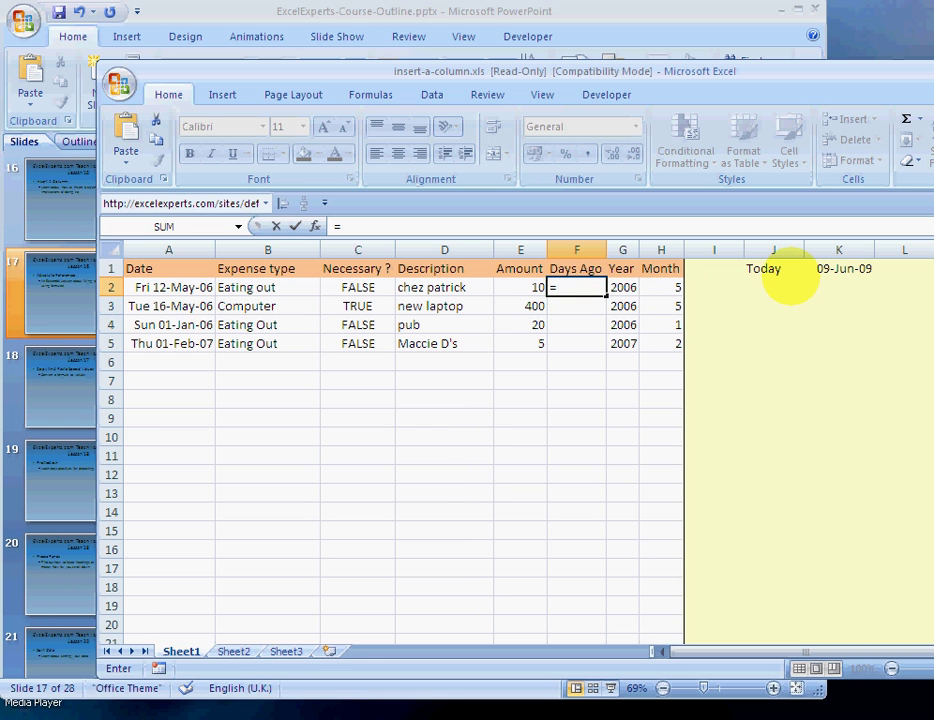
pyautogui.write('K')
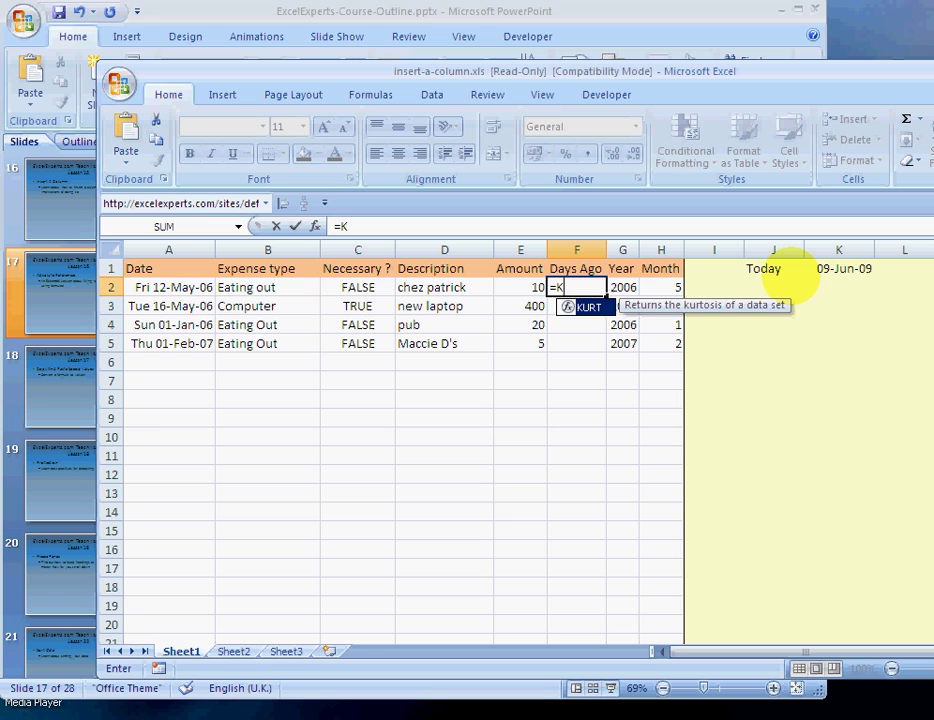
pyautogui.write('$')
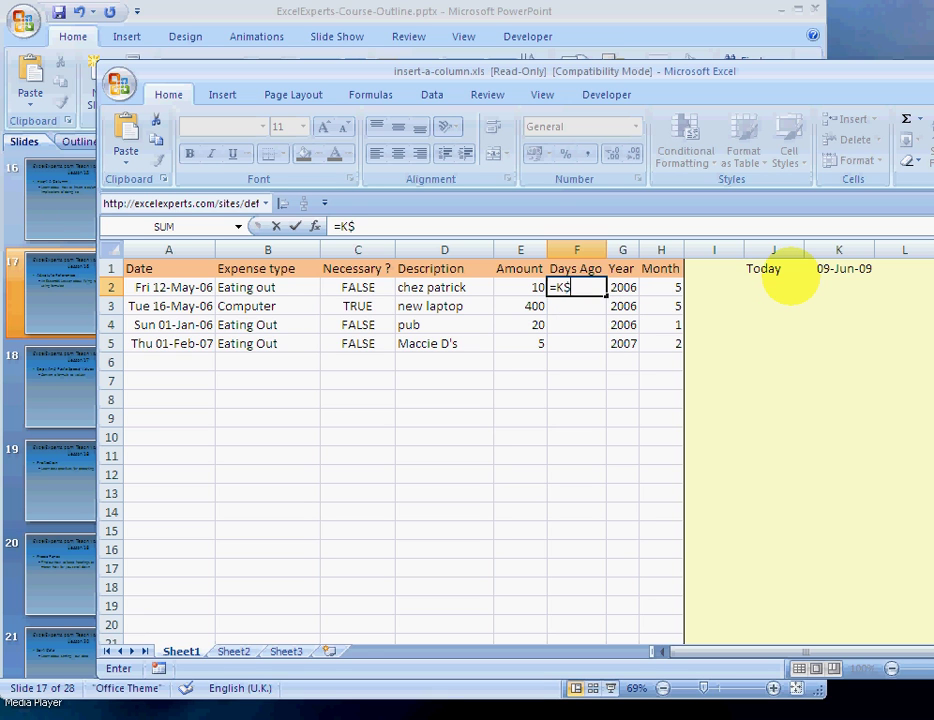
pyautogui.write('1-A2')
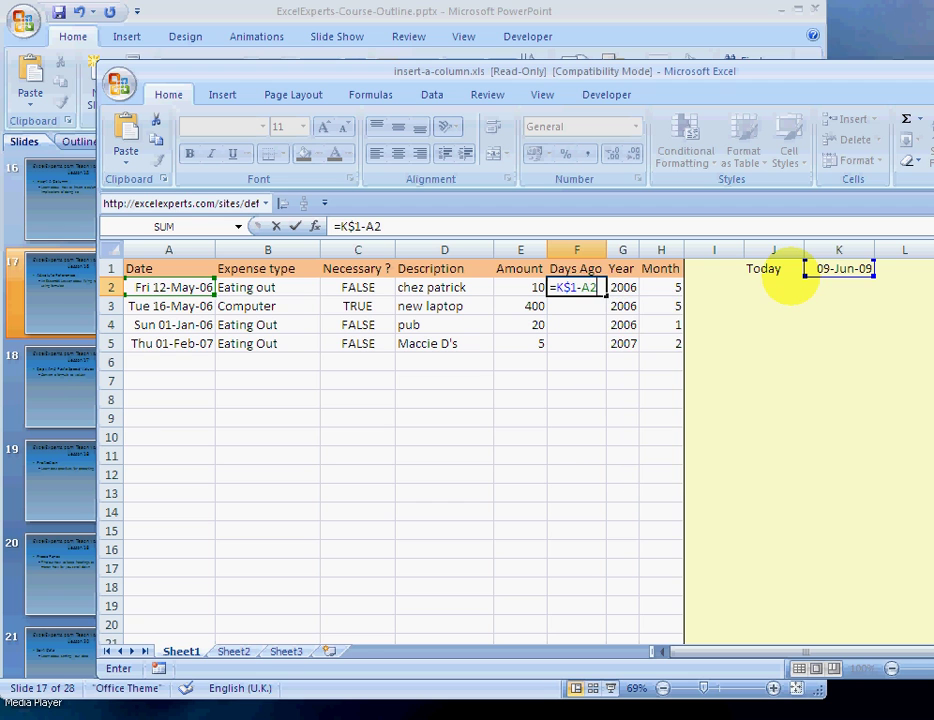
pyautogui.press('Return')
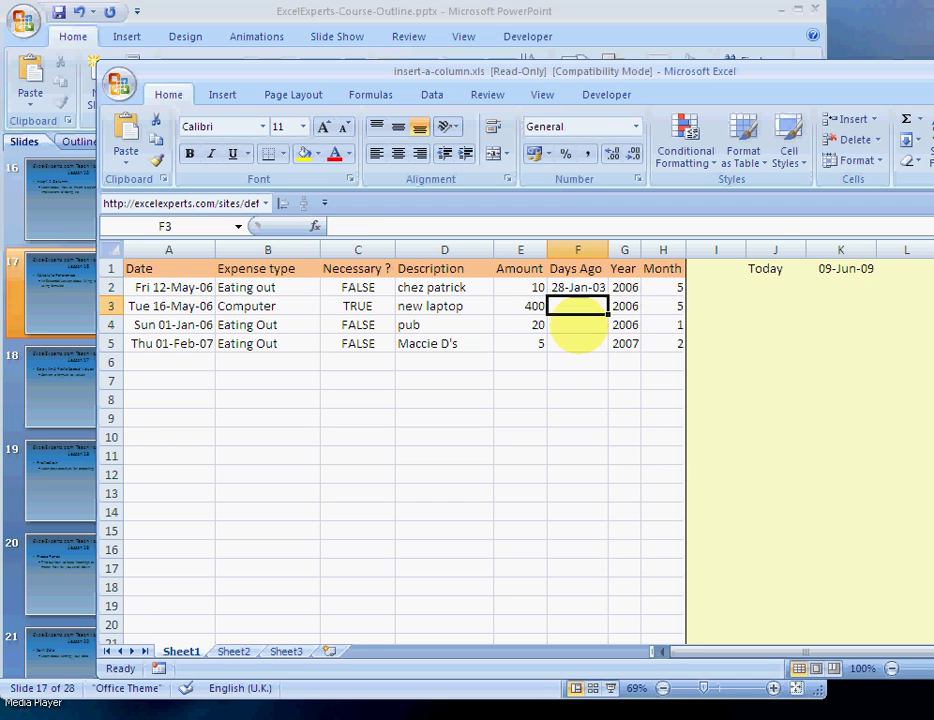
# Step: Compare the K1 and A2 dates, then give F2 General format so it shows 1124
pyautogui.press('Up')
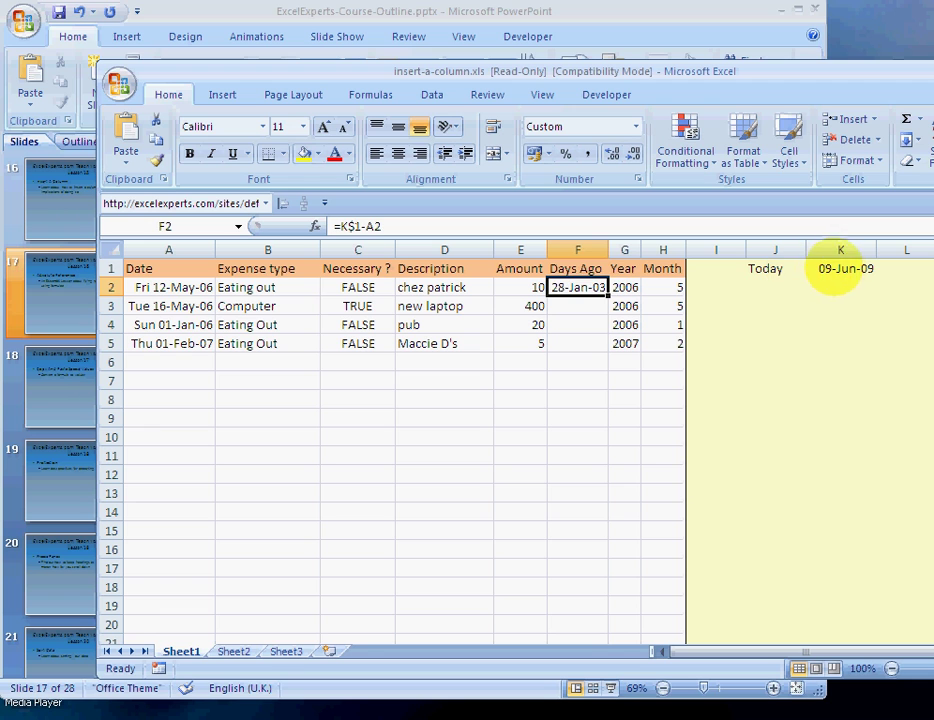
pyautogui.click(838, 270)
pyautogui.click(170, 287)
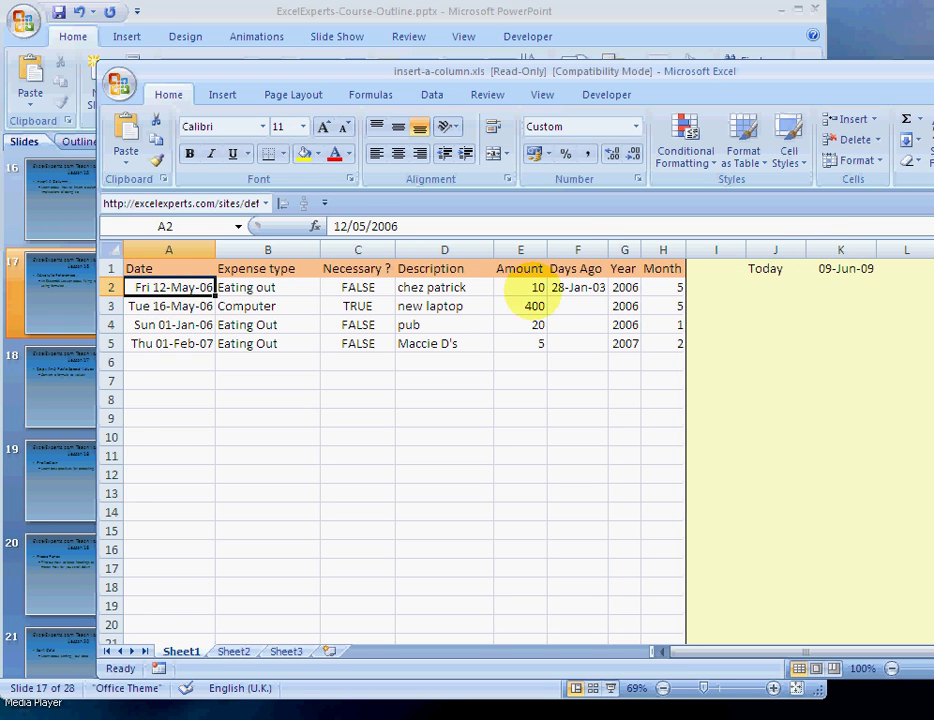
pyautogui.click(583, 288)
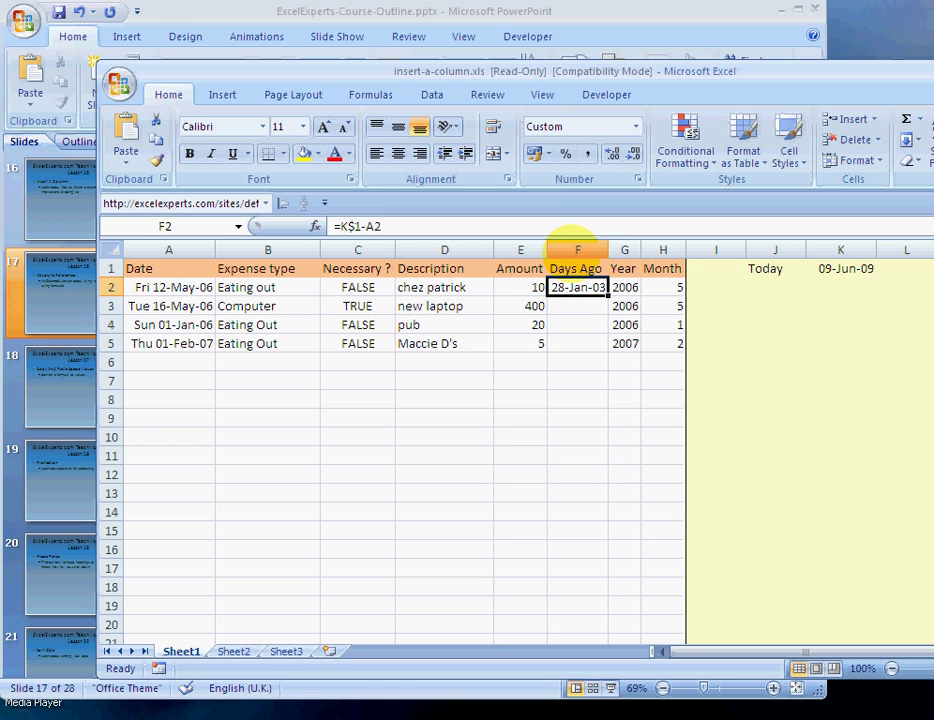
pyautogui.hotkey('ctrl', 'shift', '`')
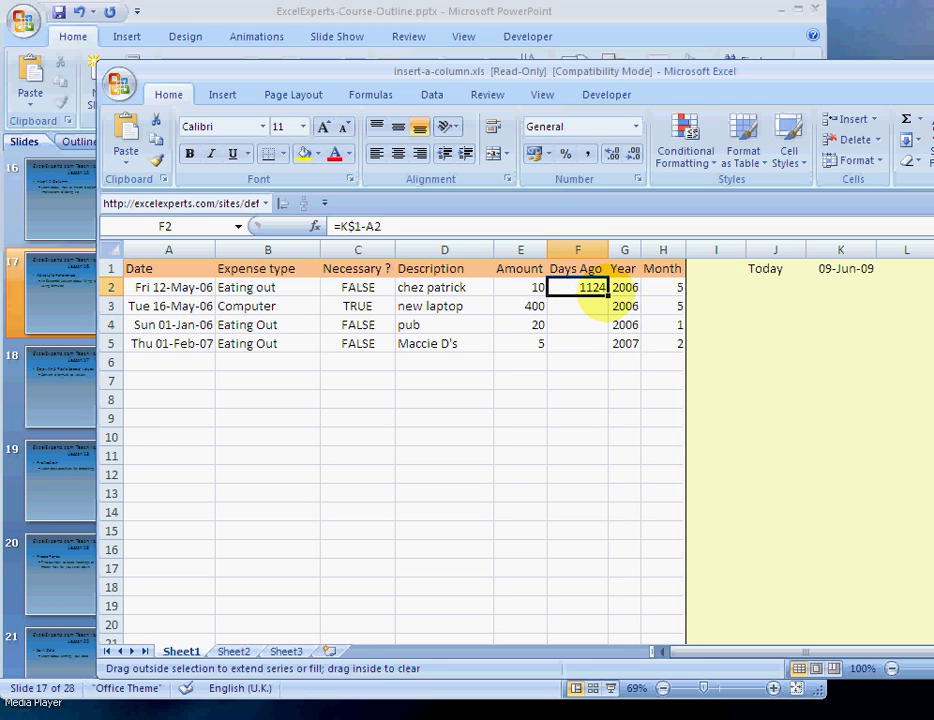
# Step: Fill F2's Days Ago formula down to F5 and inspect F2's K$1 reference
pyautogui.doubleClick(607, 296)
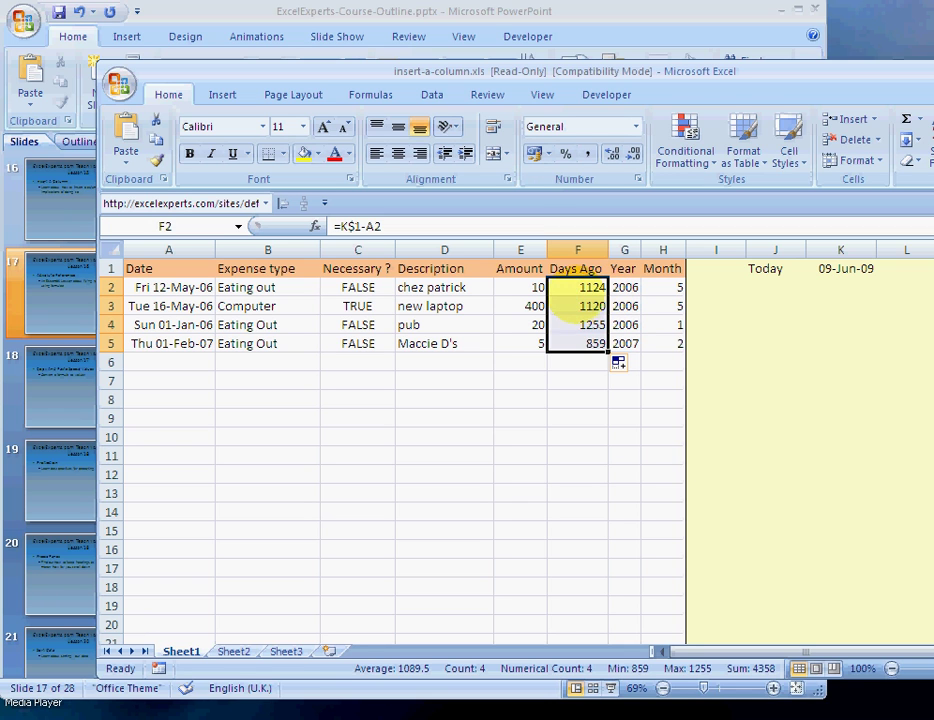
pyautogui.click(575, 292)
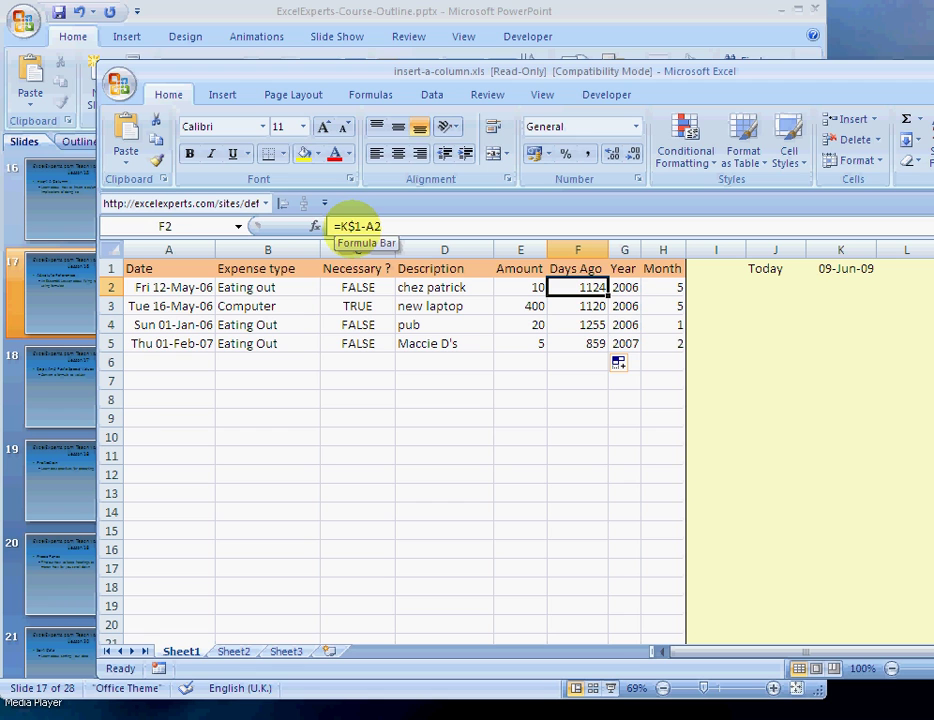
pyautogui.click(357, 228)
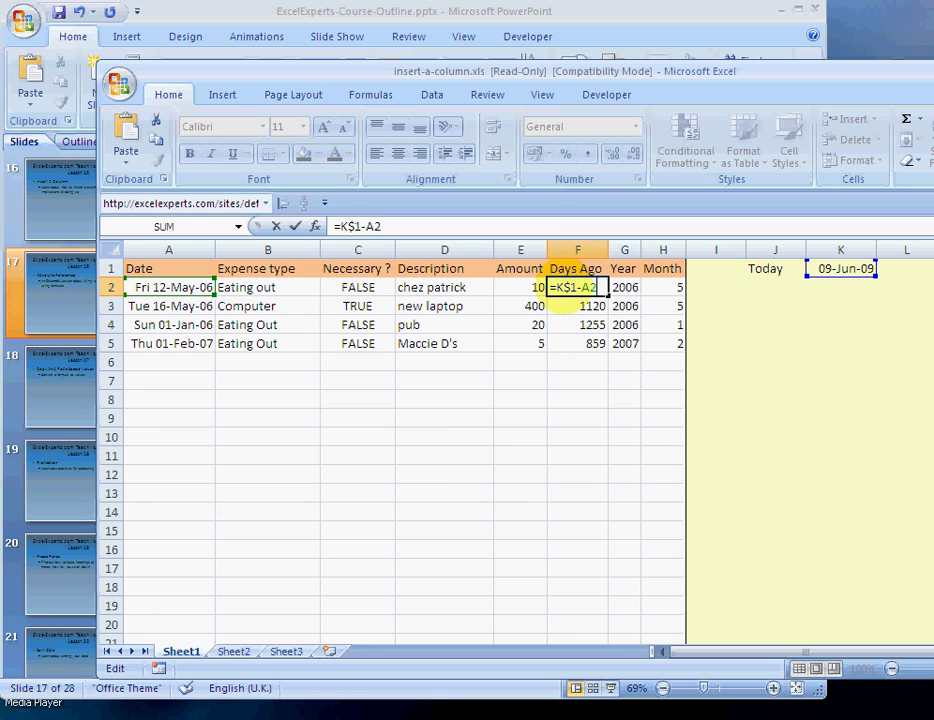
pyautogui.moveTo(557, 288); pyautogui.dragTo(570, 289)
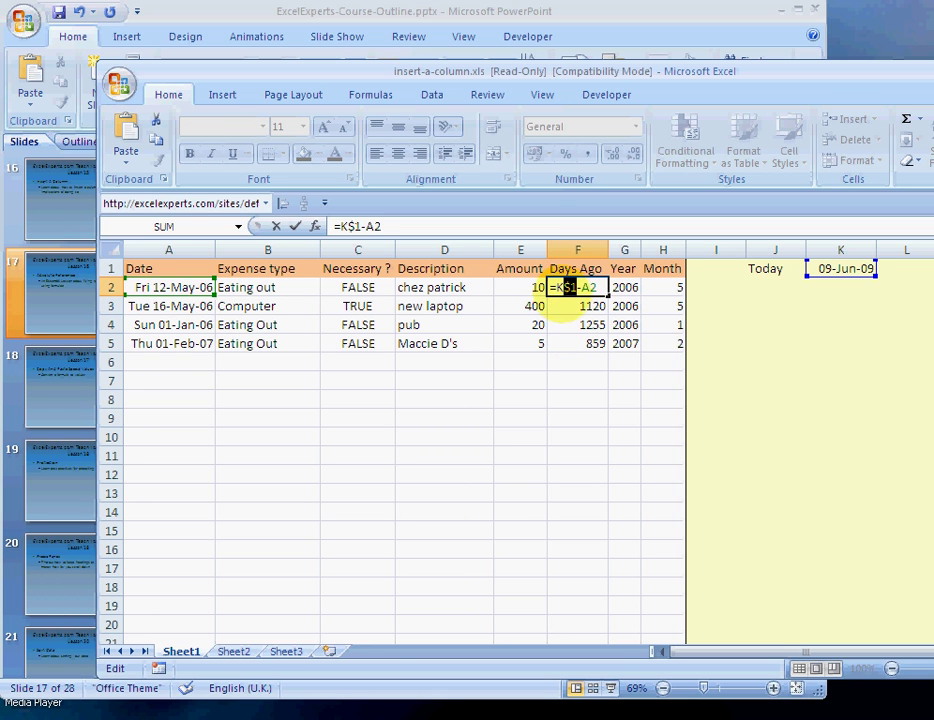
pyautogui.press('Escape')
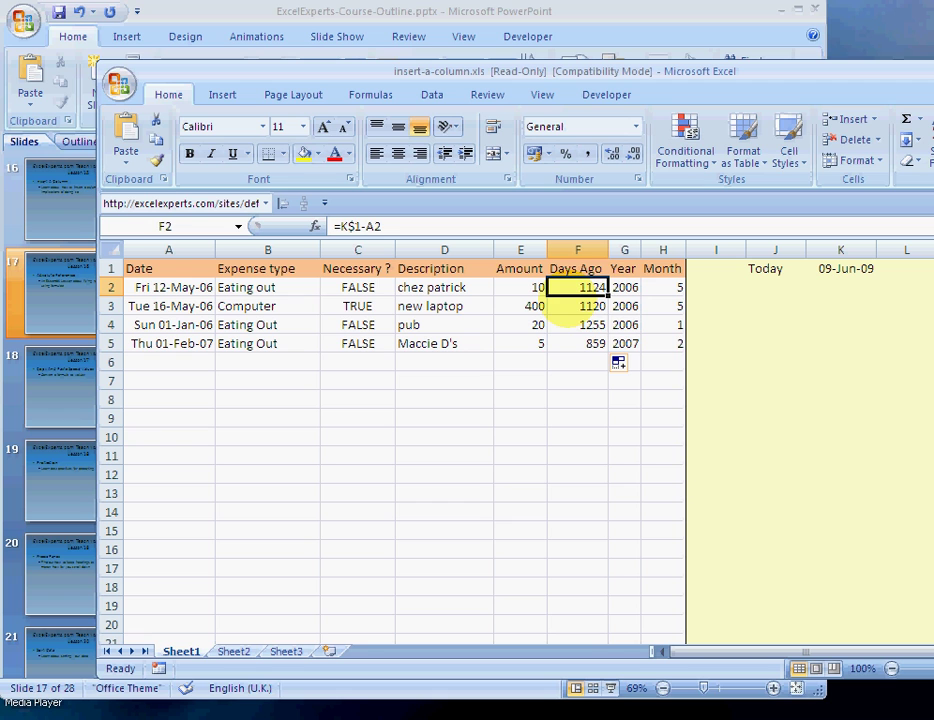
# Step: Check the copied formulas in F3, F4 and F5 against the TODAY() date in K1
pyautogui.click(583, 311)
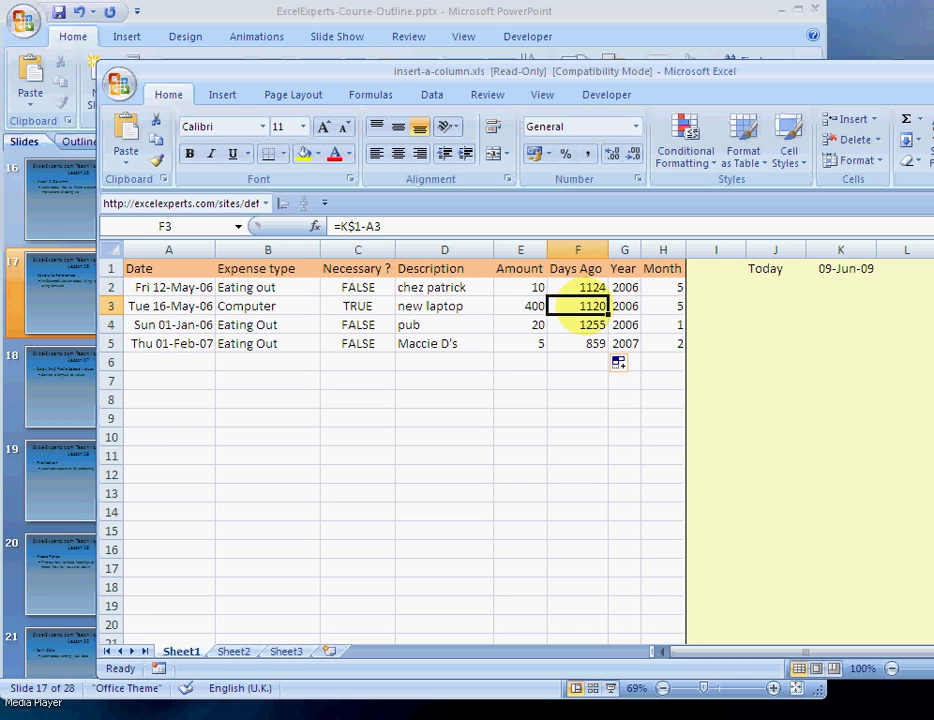
pyautogui.doubleClick(580, 310)
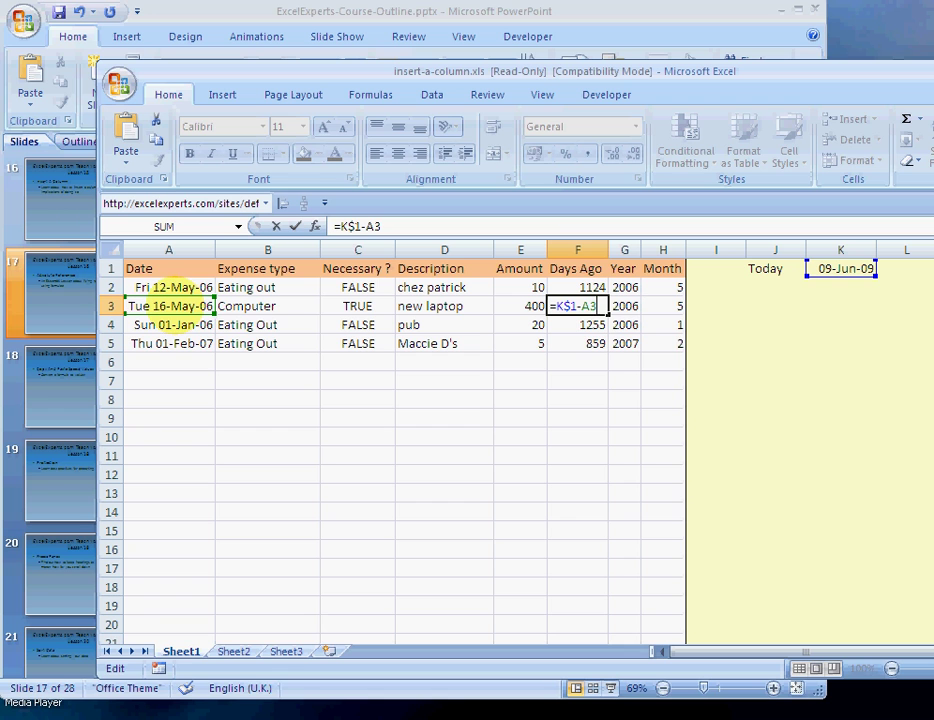
pyautogui.hotkey('ctrl', 'Return')
pyautogui.click(582, 328)
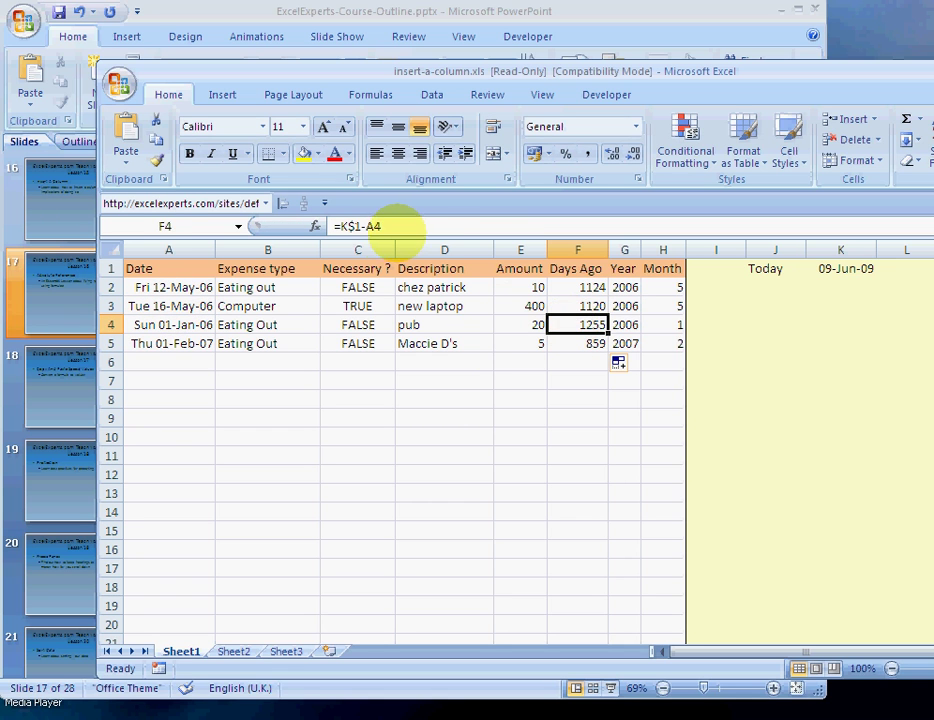
pyautogui.click(402, 228)
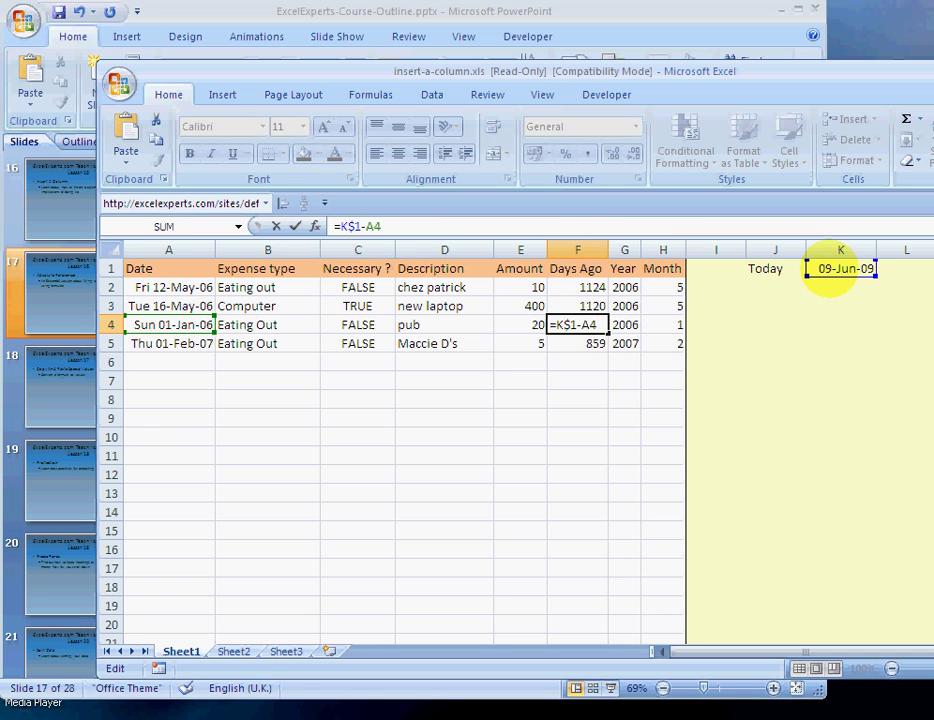
pyautogui.hotkey('ctrl', 'Return')
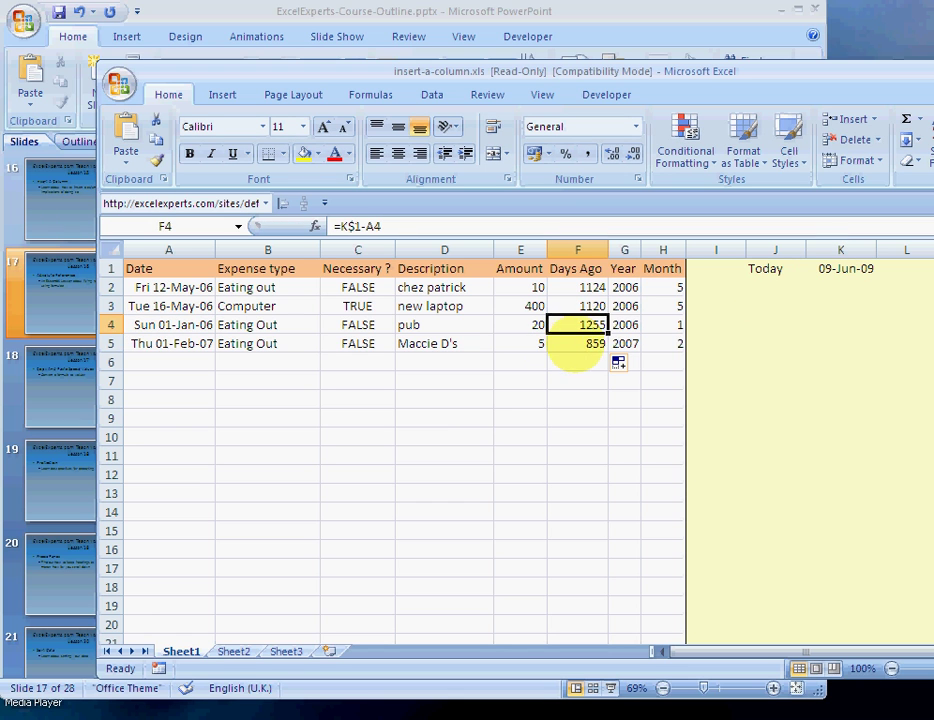
pyautogui.click(567, 343)
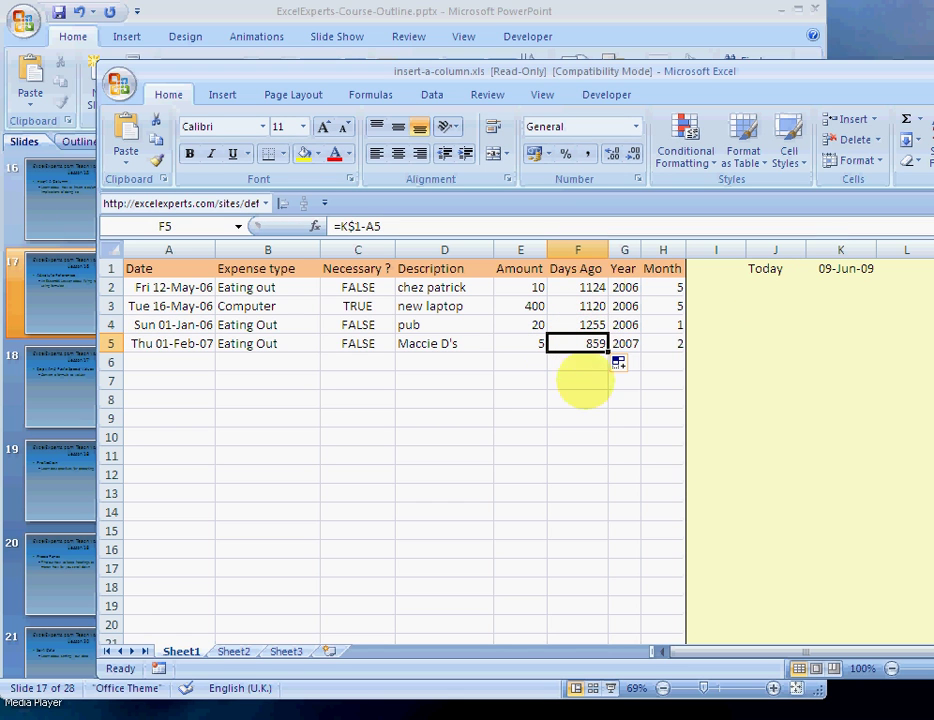
pyautogui.click(832, 272)
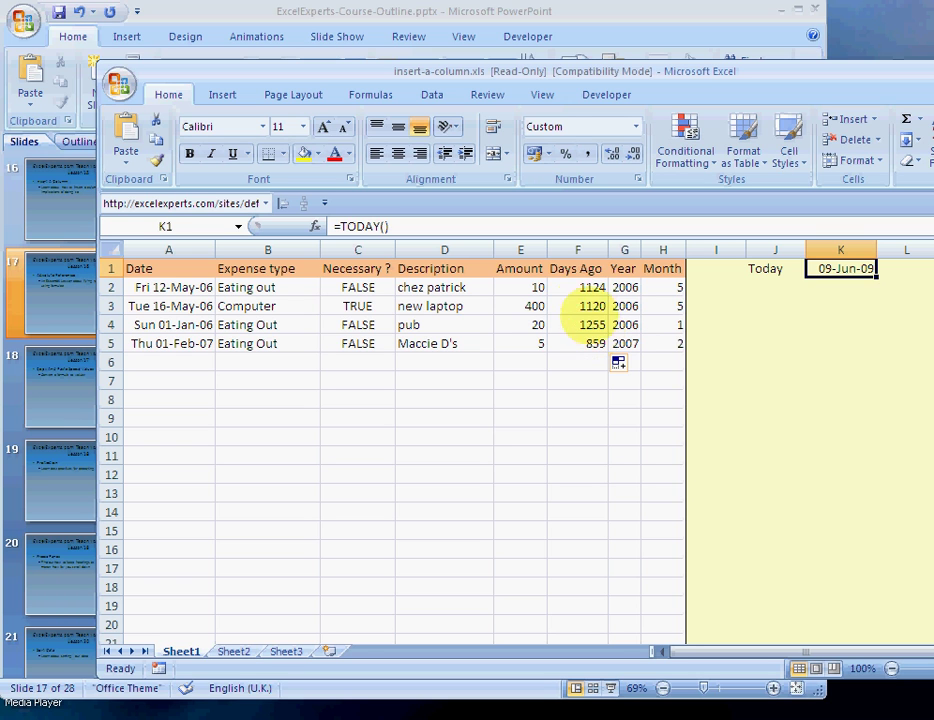
# Step: Change F2's formula to =$K1-A2, locking the column instead of the row, and copy F2
pyautogui.click(581, 284)
pyautogui.press('Down')
pyautogui.press('Down')
pyautogui.press('Down')
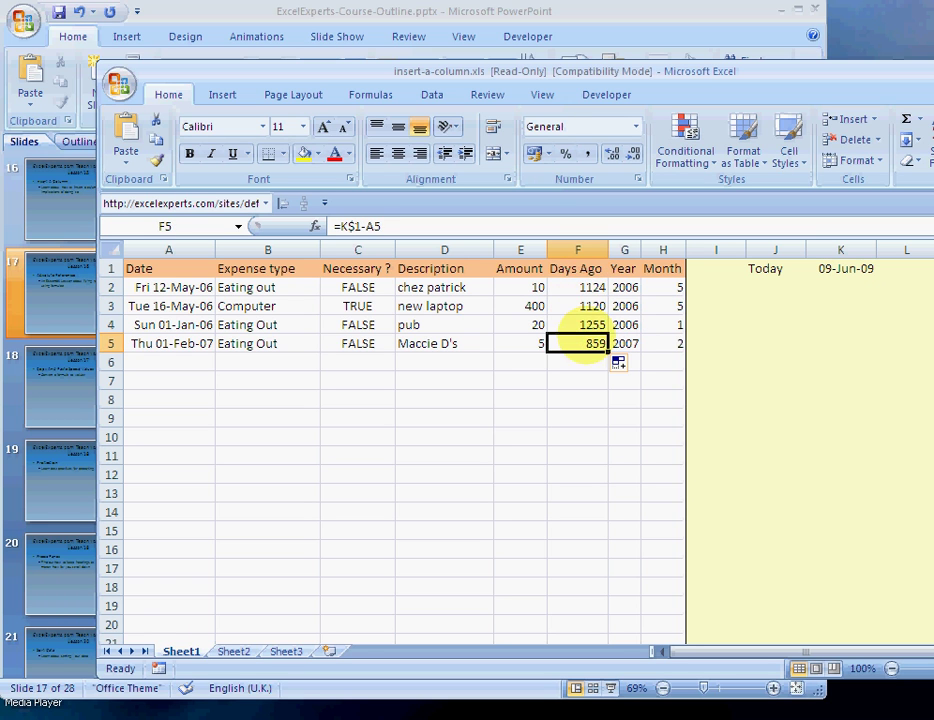
pyautogui.click(582, 285)
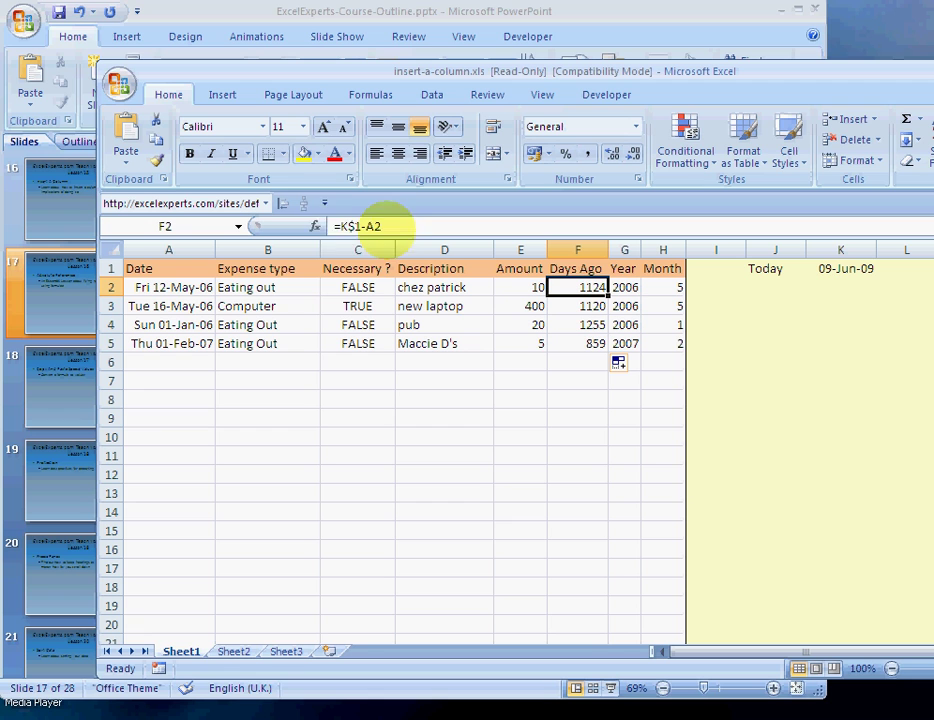
pyautogui.click(340, 228)
pyautogui.moveTo(347, 227); pyautogui.dragTo(361, 227)
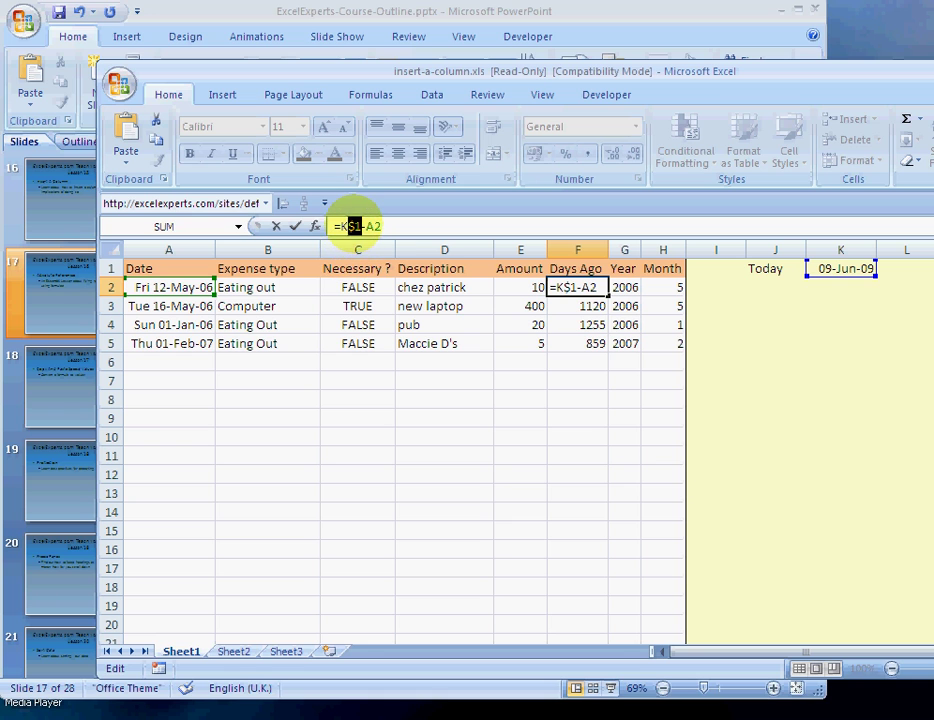
pyautogui.click(330, 225)
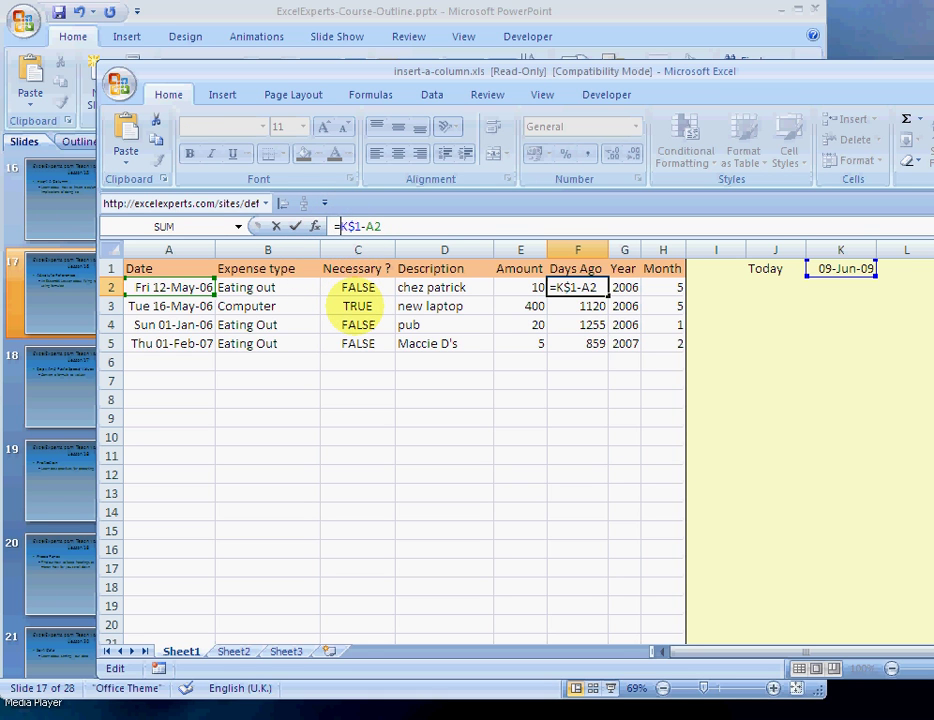
pyautogui.press('BackSpace')
pyautogui.press('Left')
pyautogui.write('$')
pyautogui.press('Return')
pyautogui.press('Up')
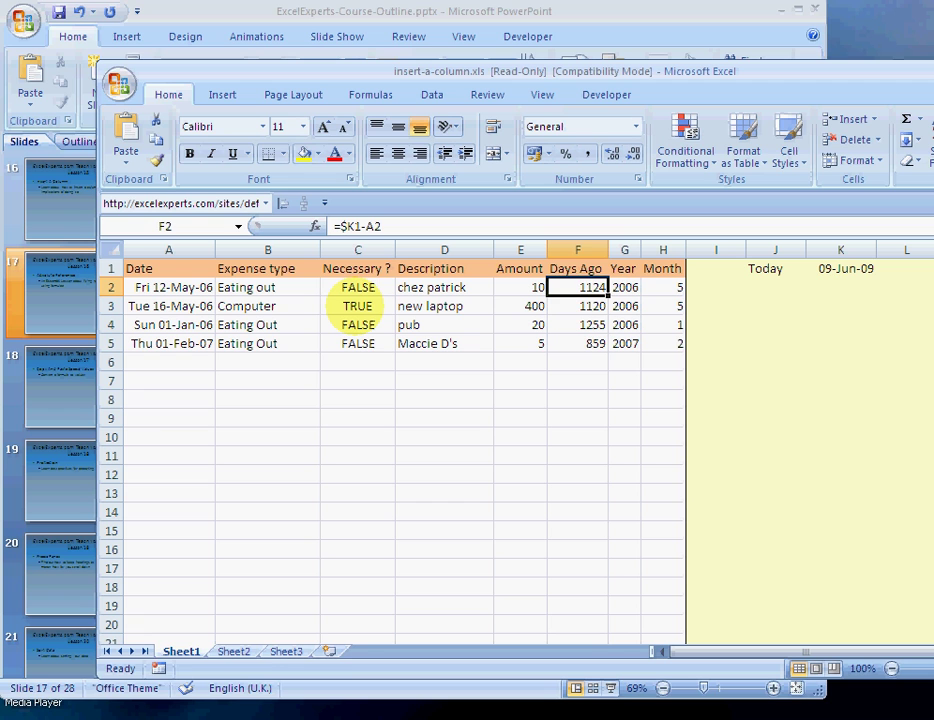
pyautogui.hotkey('ctrl', 'c')
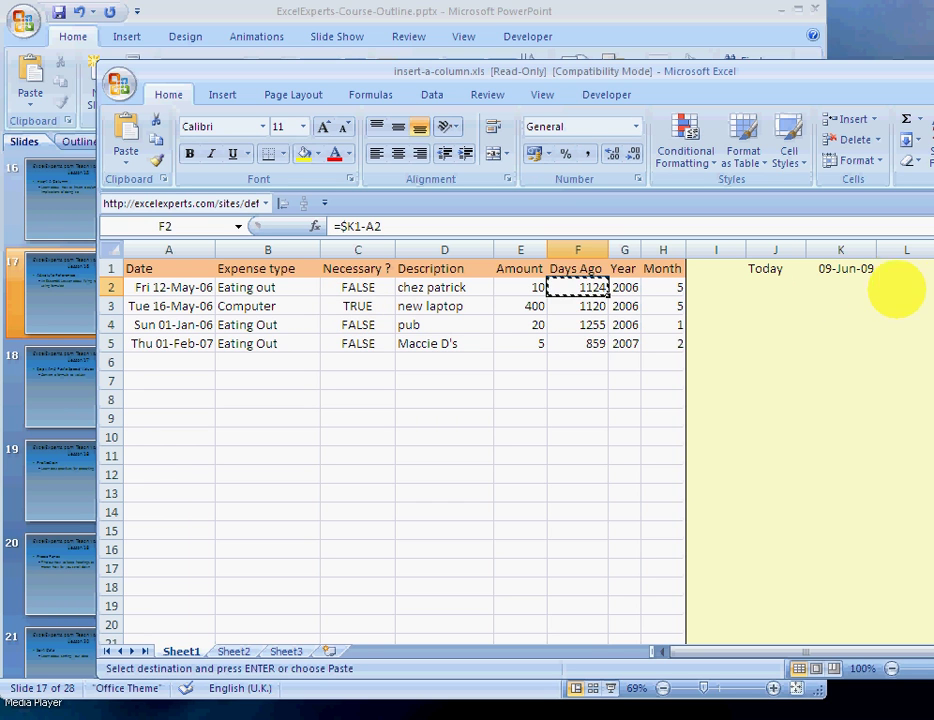
# Step: Paste F2's formula into L2 and confirm it adjusts to =$K1-G2, showing 37967
pyautogui.click(888, 290)
pyautogui.press('Return')
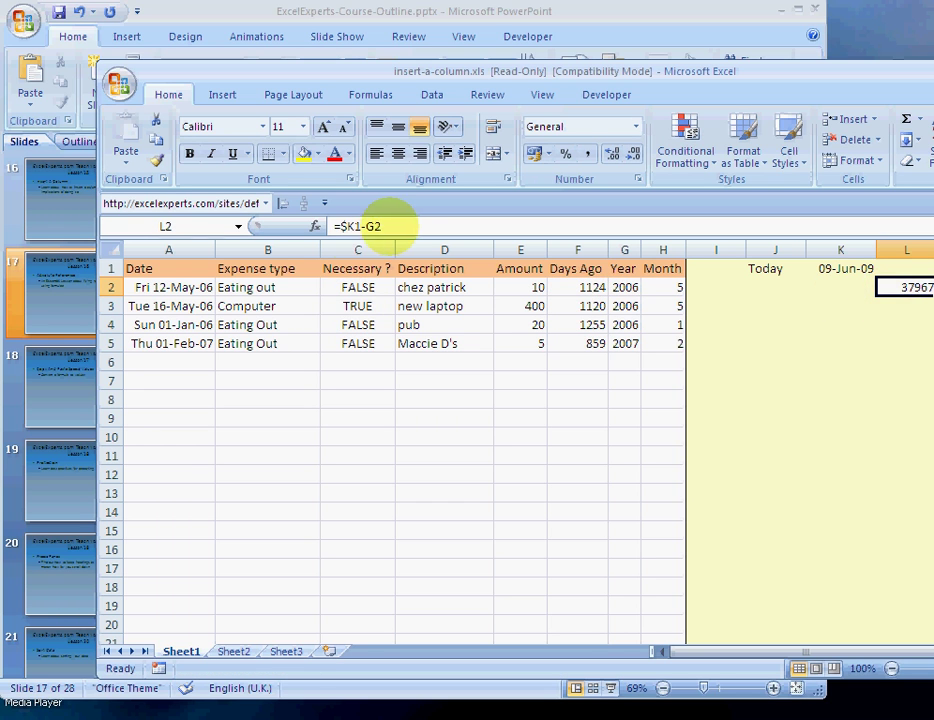
pyautogui.doubleClick(886, 292)
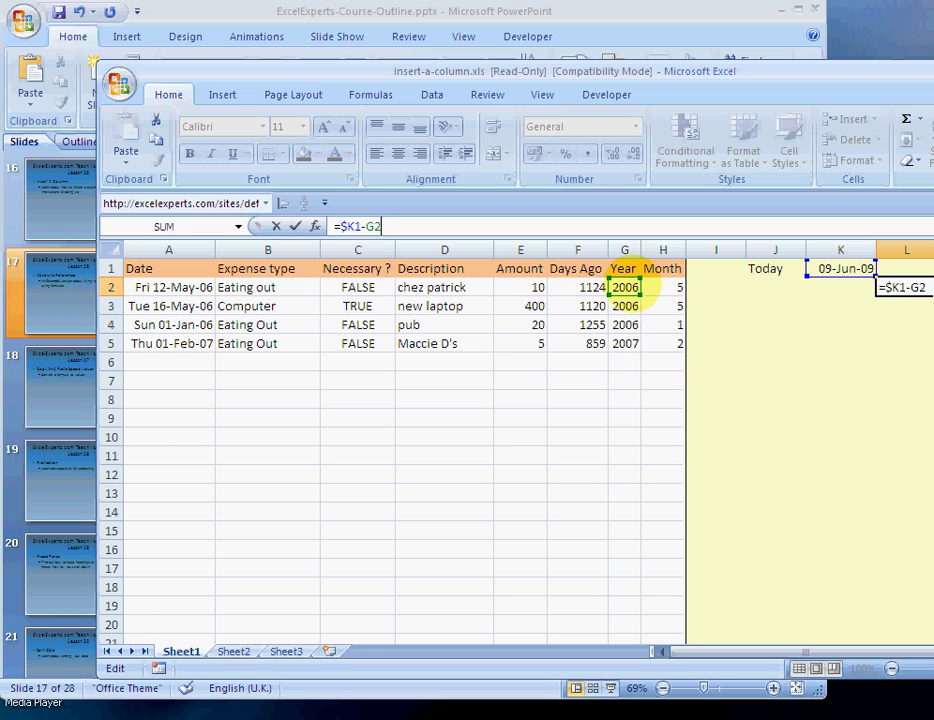
pyautogui.hotkey('ctrl', 'Return')
pyautogui.click(556, 286)
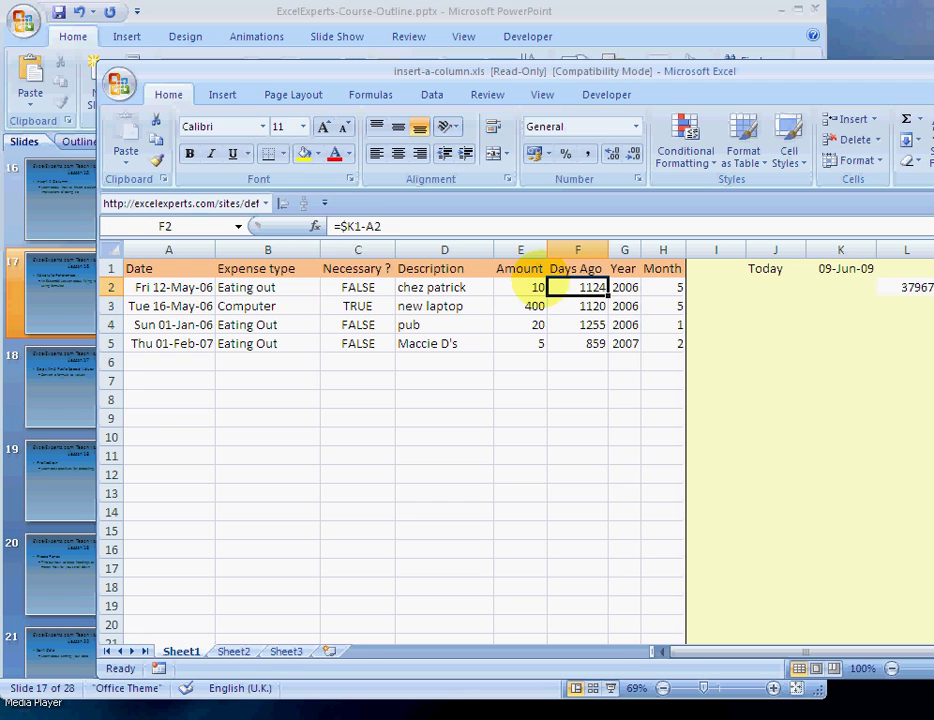
# Step: Make F2's formula fully absolute as =$K$1-A2 and copy F2
pyautogui.click(345, 226)
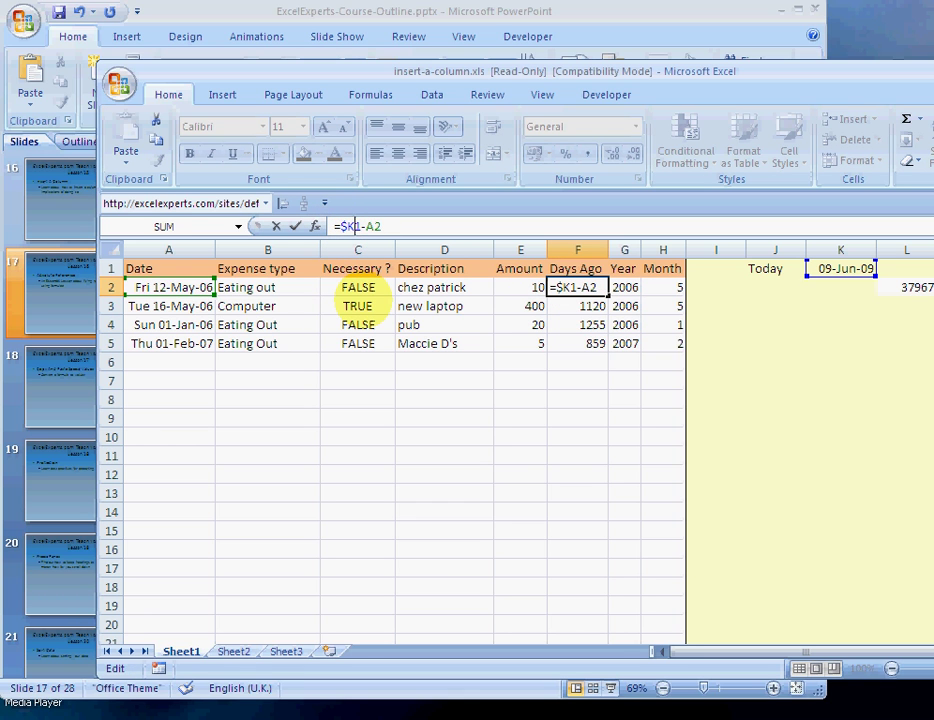
pyautogui.write('$')
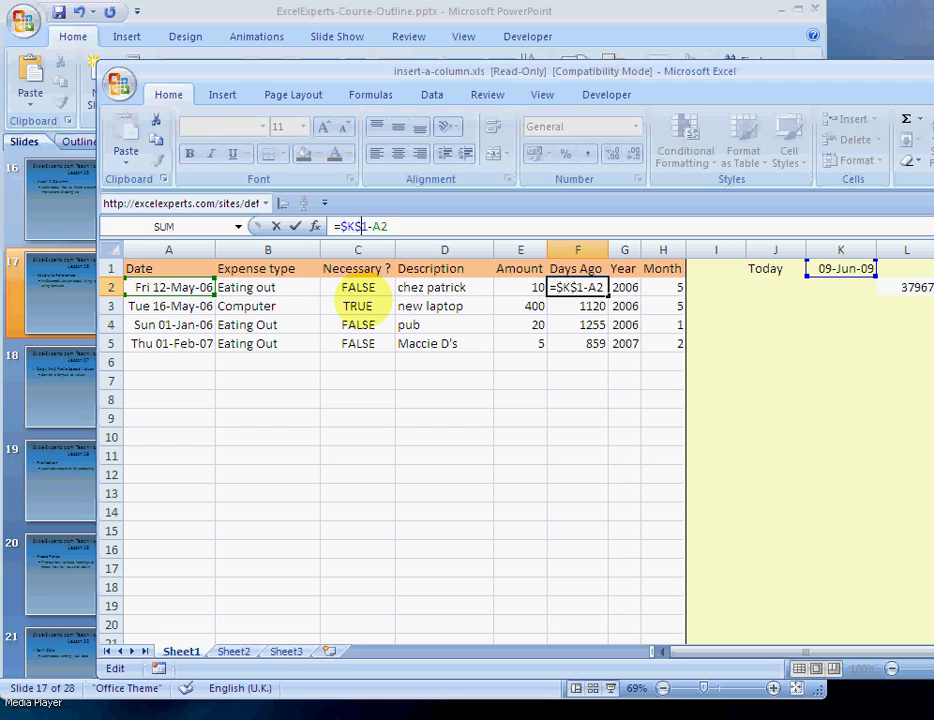
pyautogui.press('Return')
pyautogui.press('Up')
pyautogui.hotkey('ctrl', 'c')
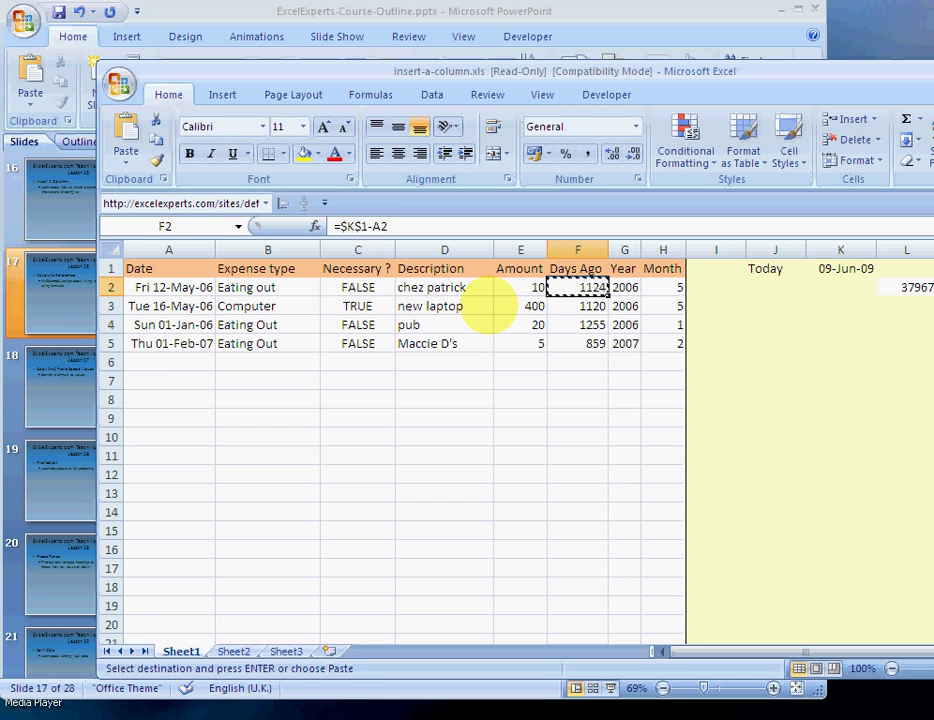
# Step: Paste into K11 and verify the formula reads =$K$1-F11
pyautogui.click(828, 459)
pyautogui.hotkey('ctrl', 'v')
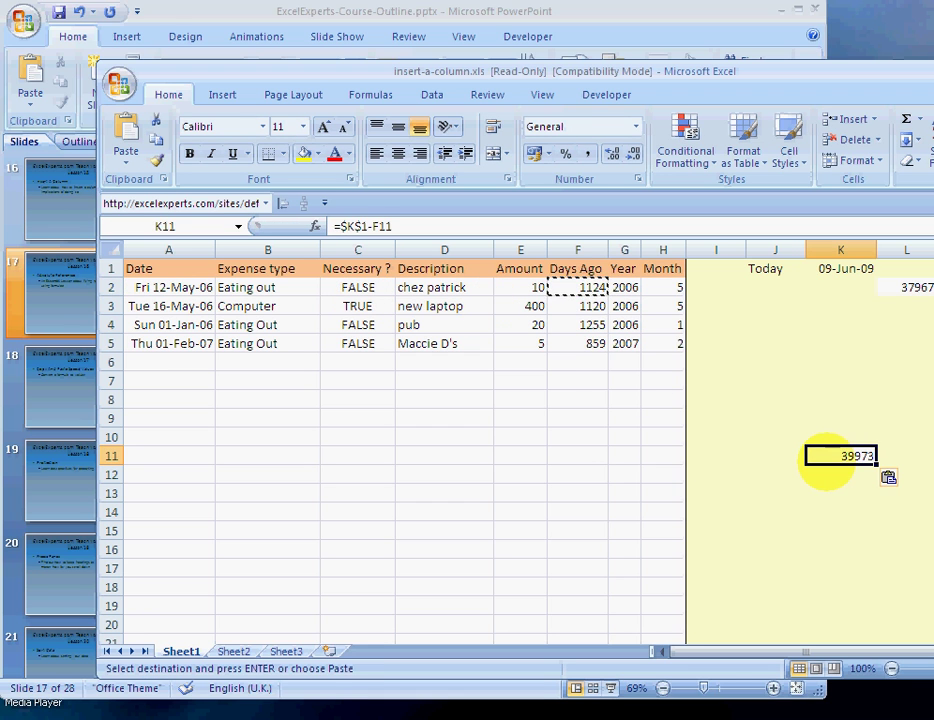
pyautogui.click(405, 226)
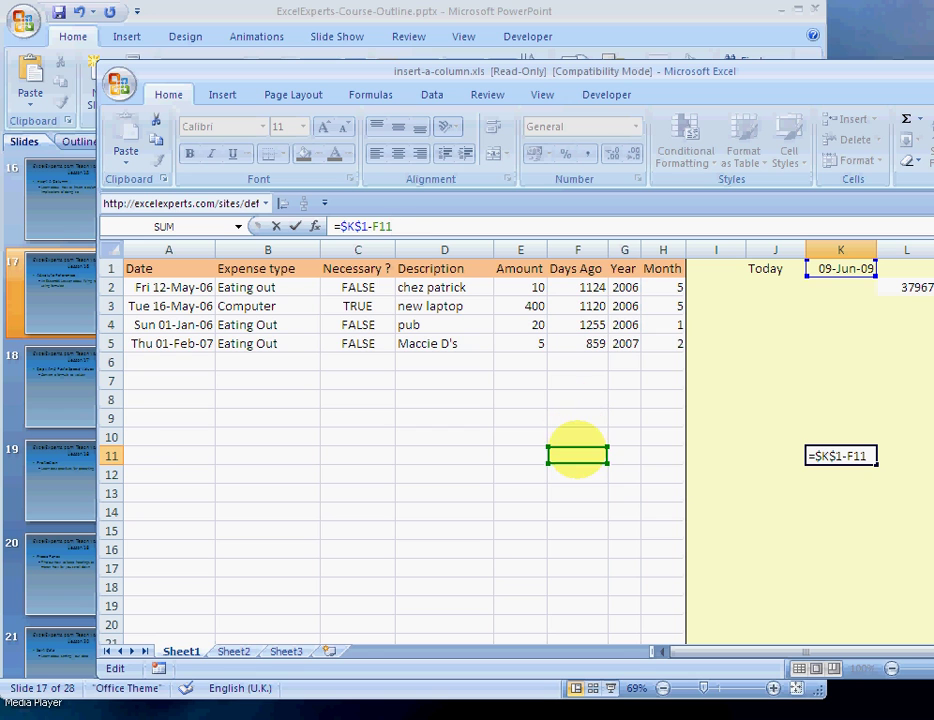
pyautogui.doubleClick(398, 230)
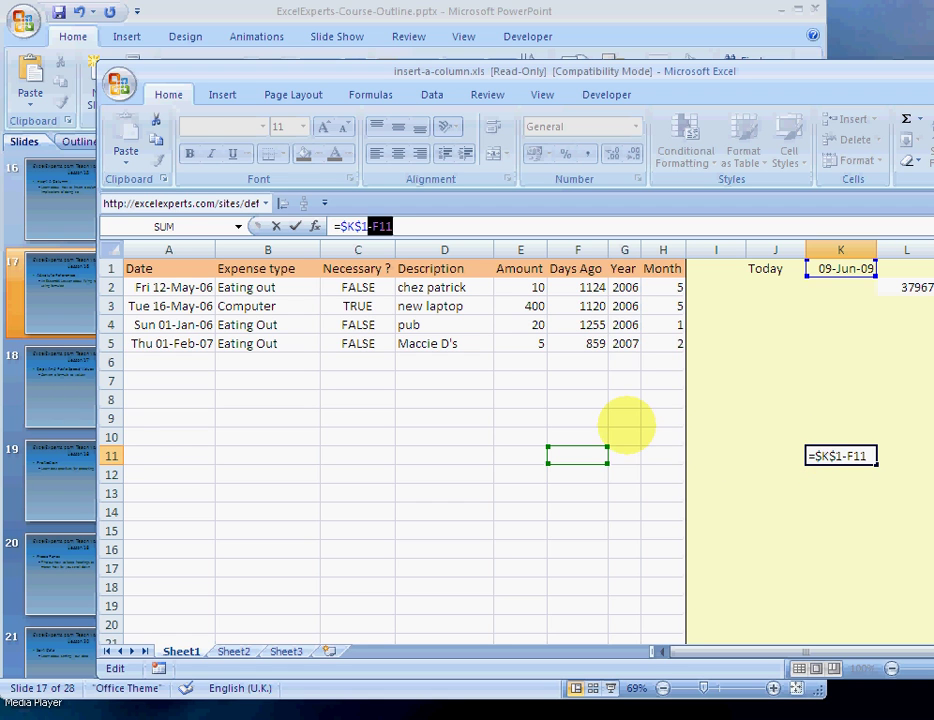
pyautogui.press('Escape')
pyautogui.click(578, 287)
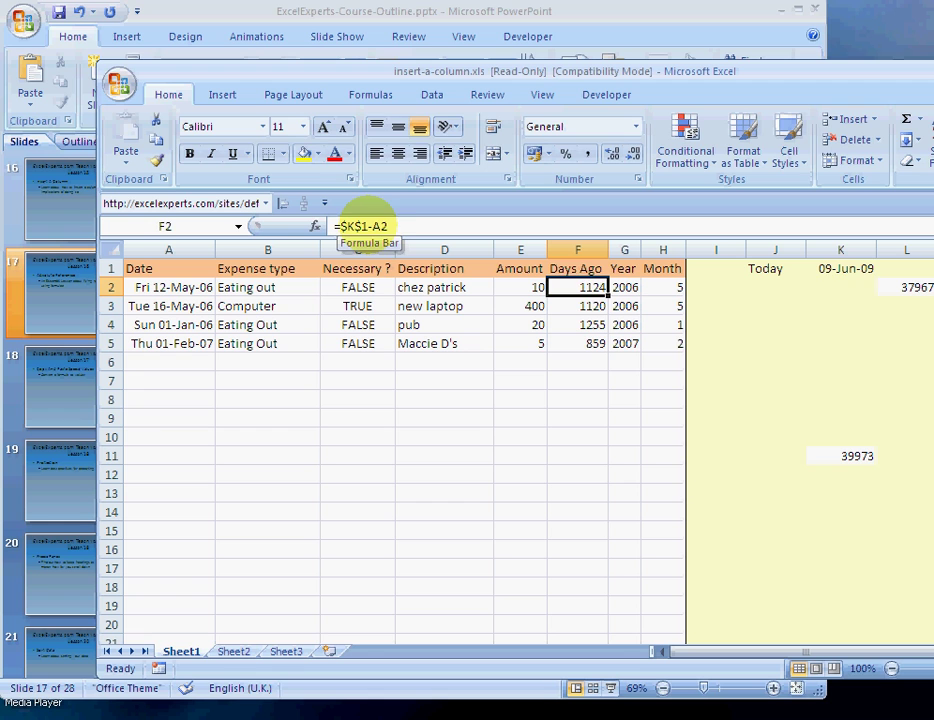
pyautogui.click(375, 226)
pyautogui.moveTo(375, 226); pyautogui.dragTo(400, 229)
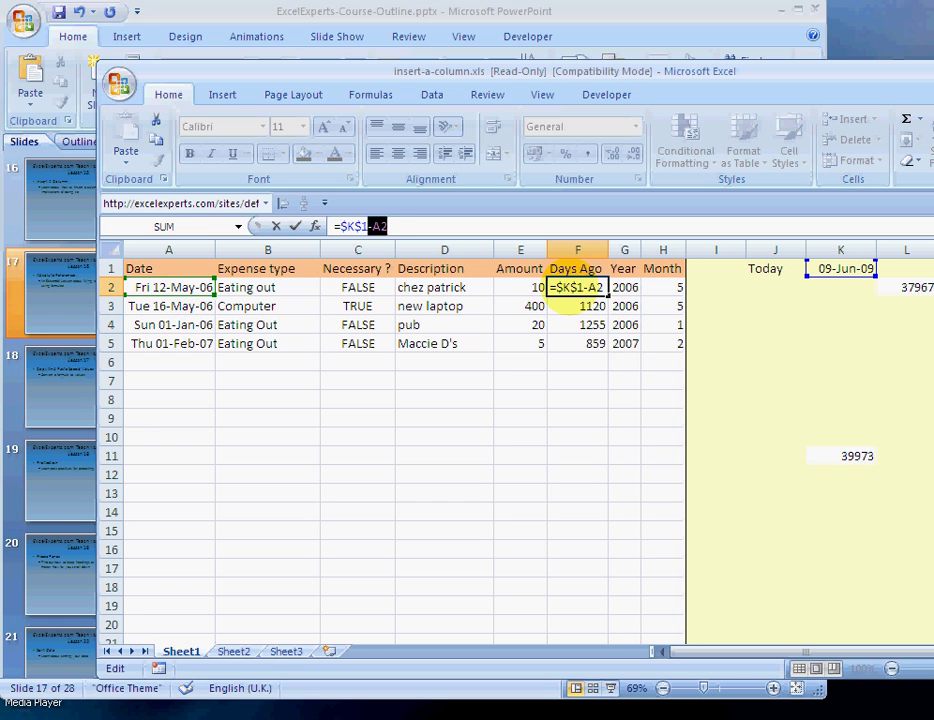
pyautogui.hotkey('ctrl', 'Return')
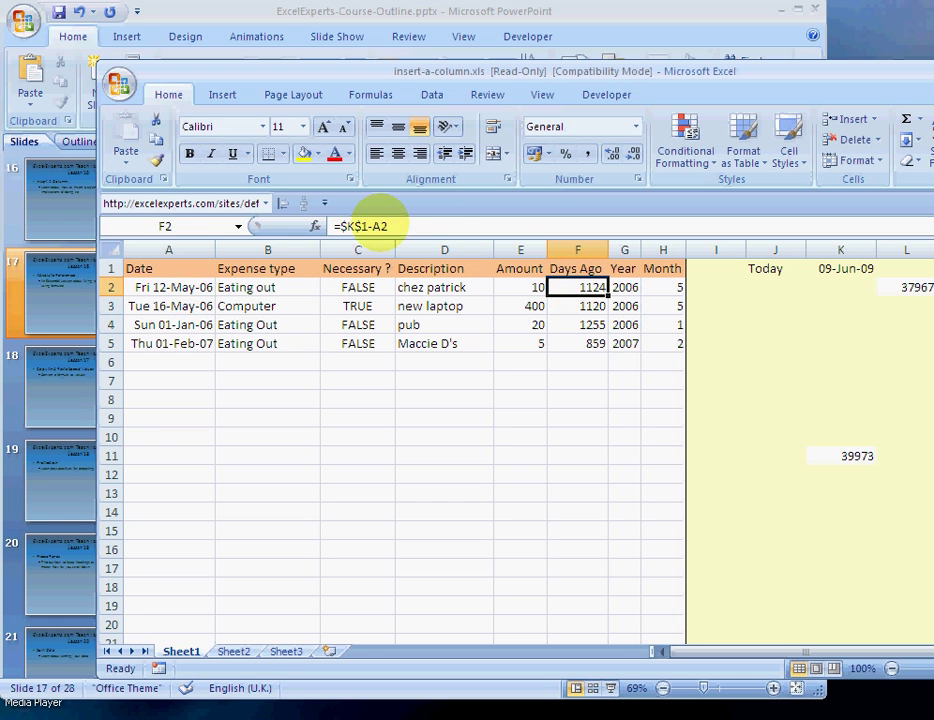
pyautogui.click(848, 455)
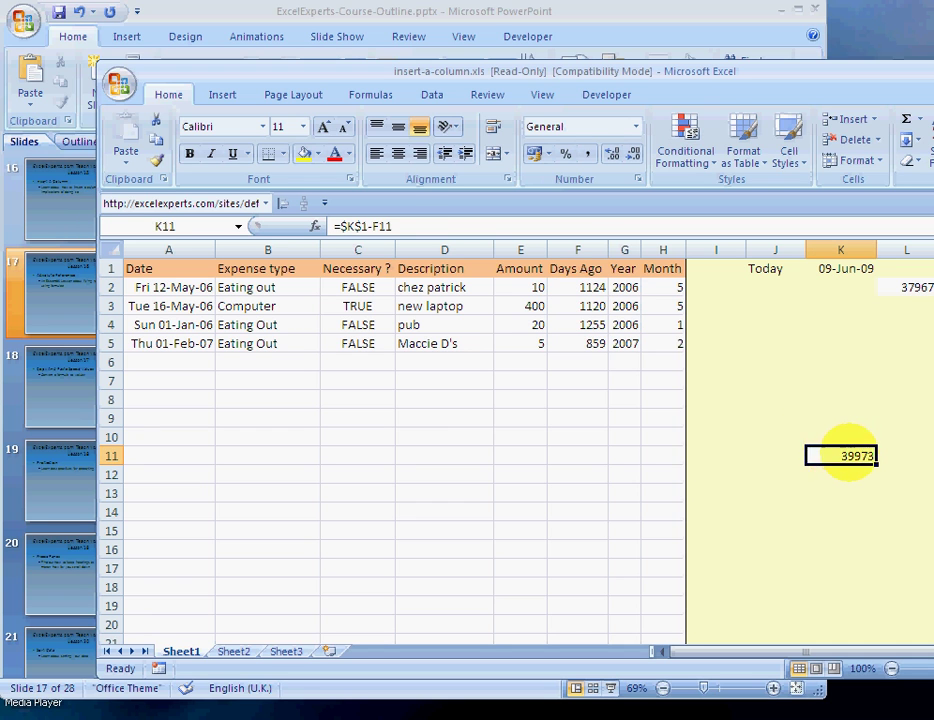
pyautogui.click(406, 222)
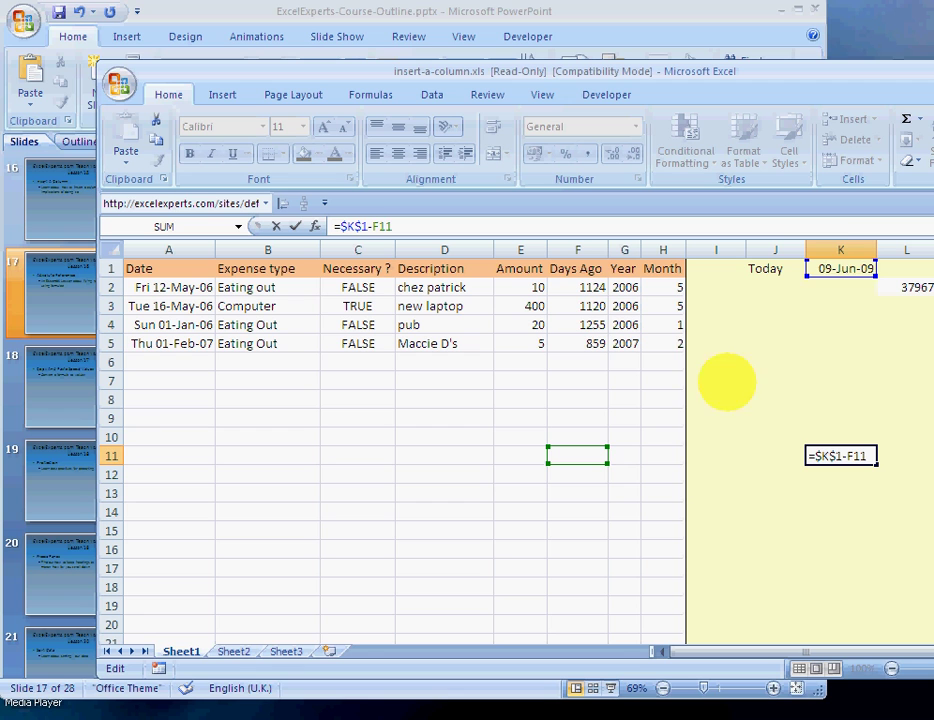
pyautogui.hotkey('ctrl', 'Return')
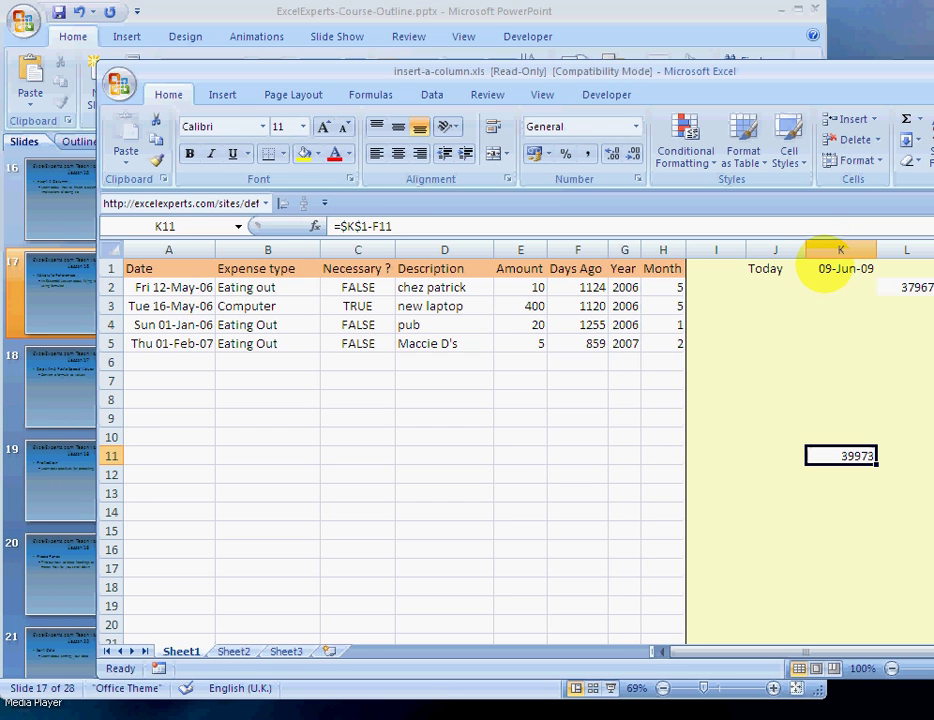
# Step: Clear the L2 test value by filling blank L1 down to L11, then recheck K11 and F2
pyautogui.click(907, 288)
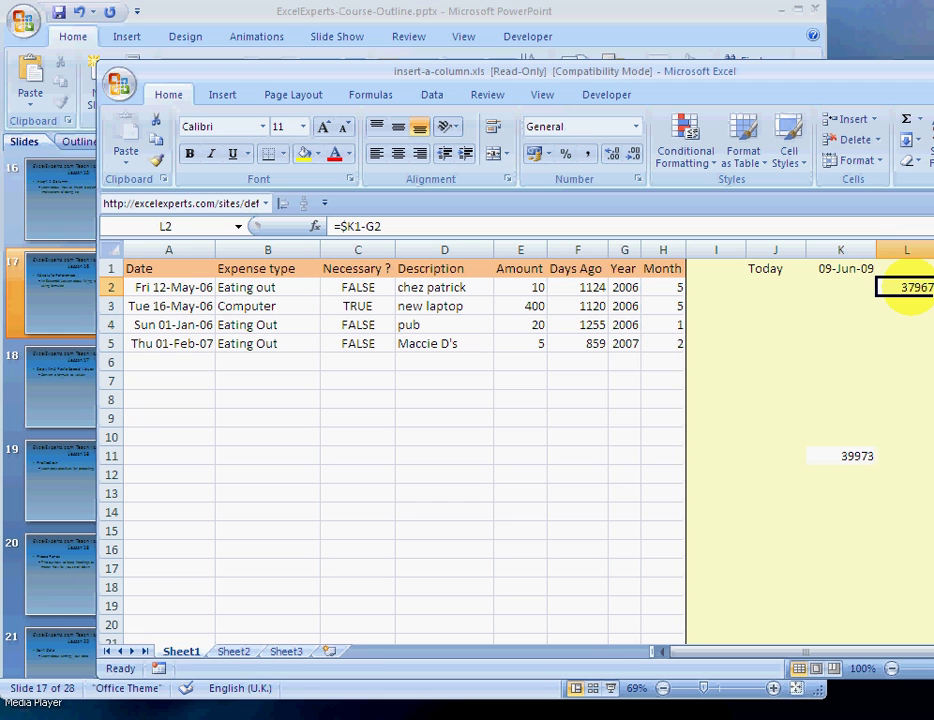
pyautogui.click(910, 268)
pyautogui.moveTo(922, 288); pyautogui.dragTo(916, 463)
pyautogui.click(840, 456)
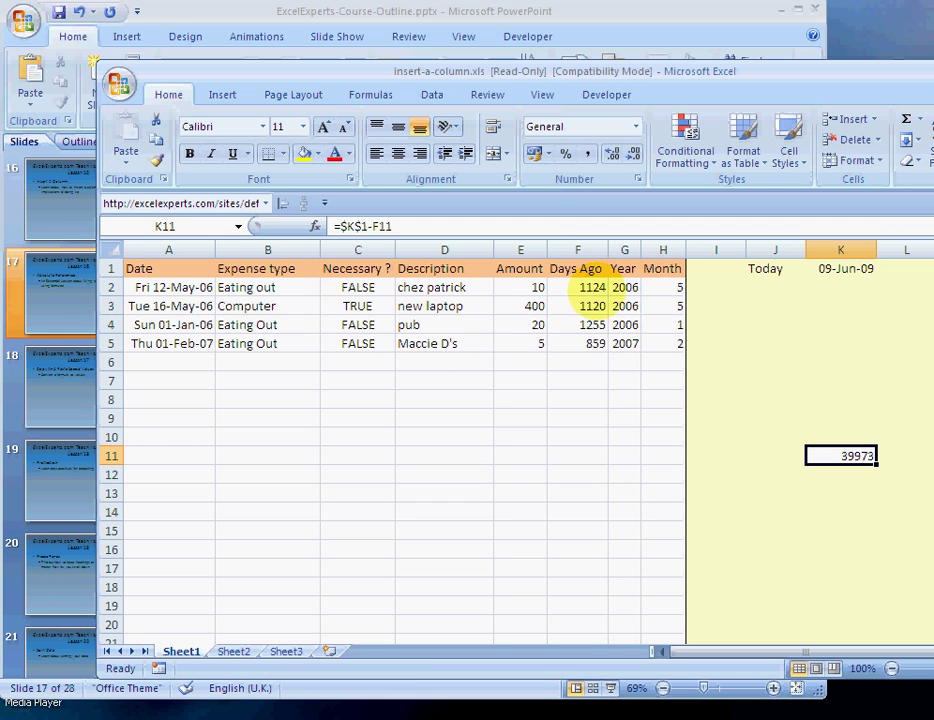
pyautogui.click(590, 287)
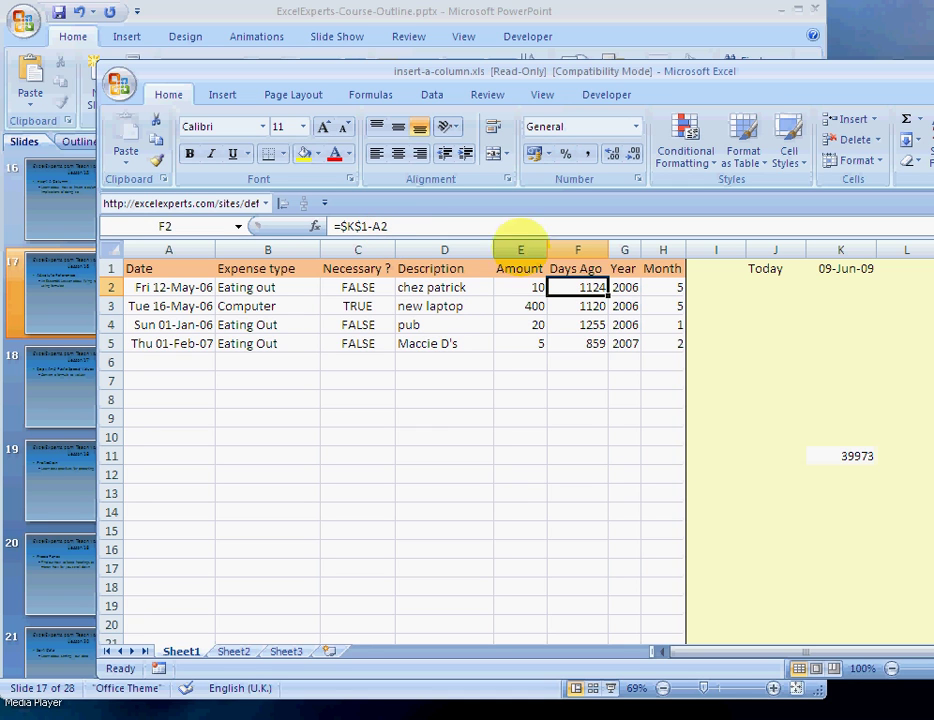